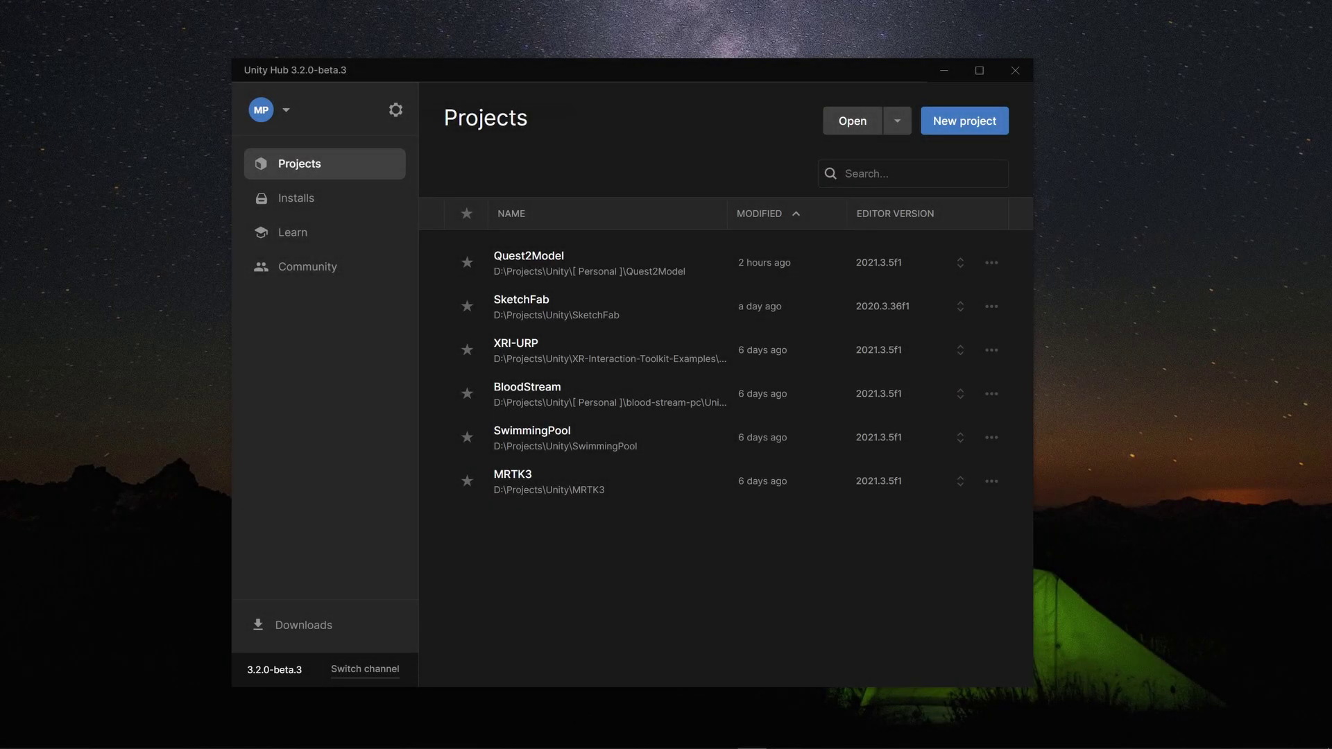
- In Unity Hub, create a 3D (URP) template project named OptimizeForQuest
left_click(983, 111)
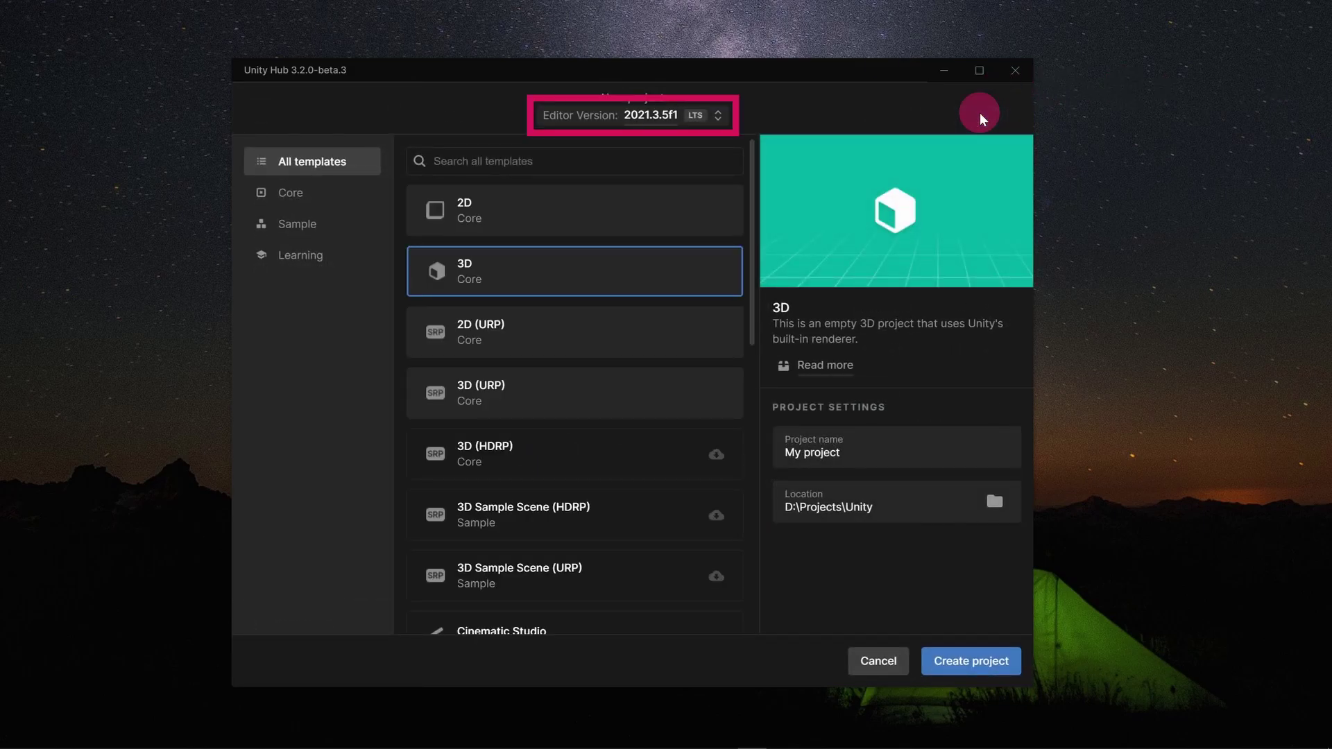
left_click(659, 413)
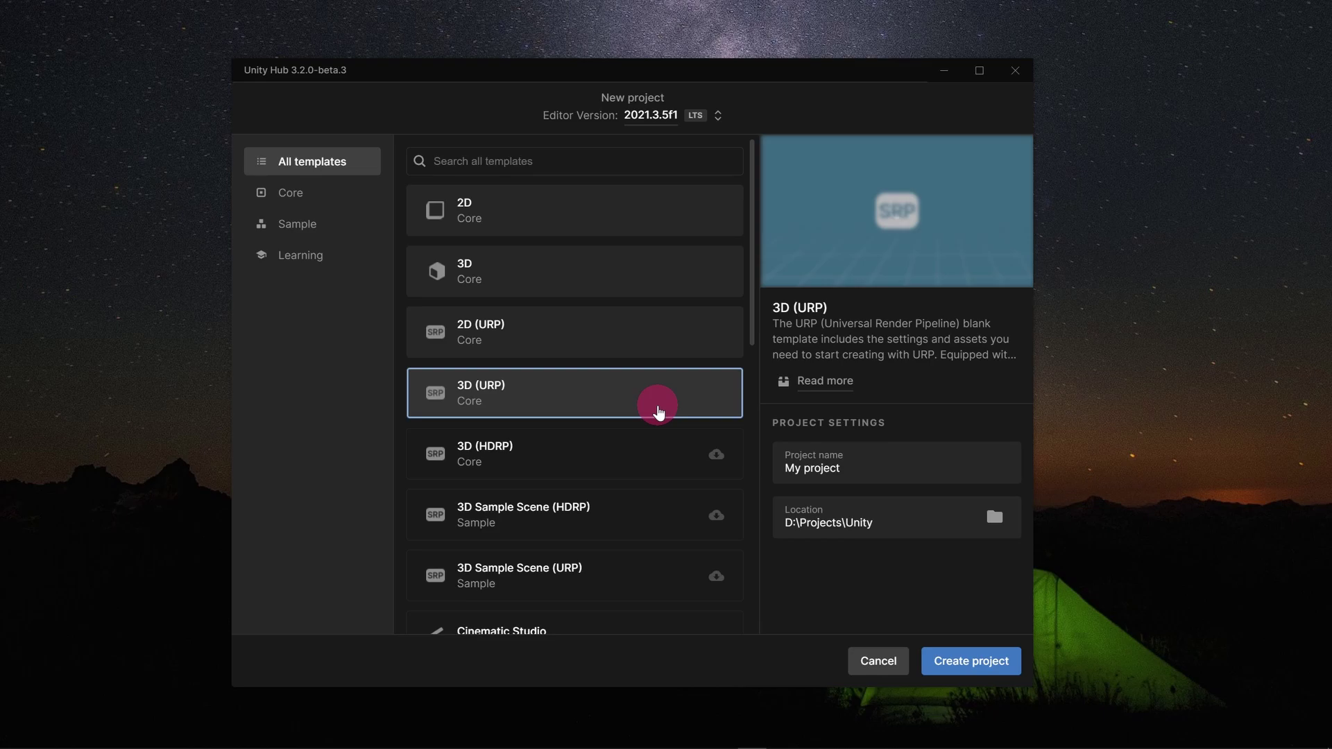
left_click(971, 476)
key("ctrl+a")
type("Opti")
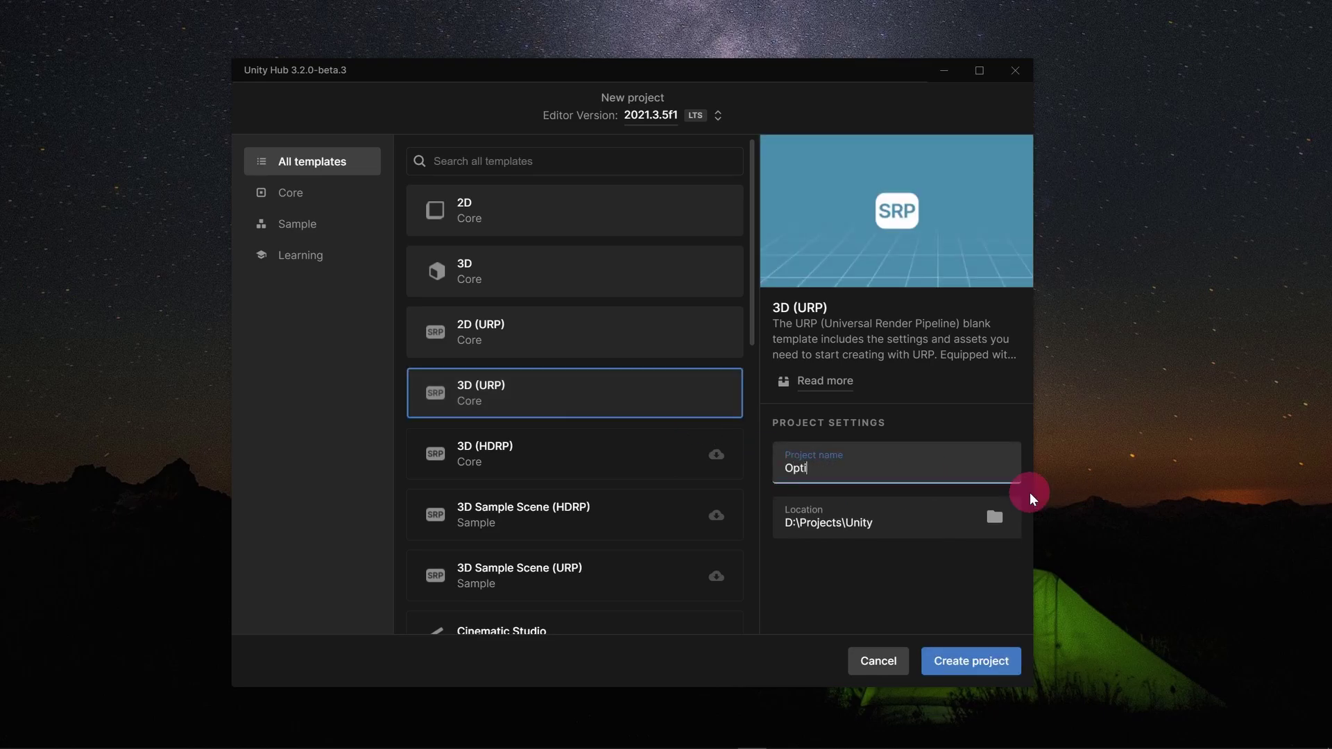
type("mizeForQuest")
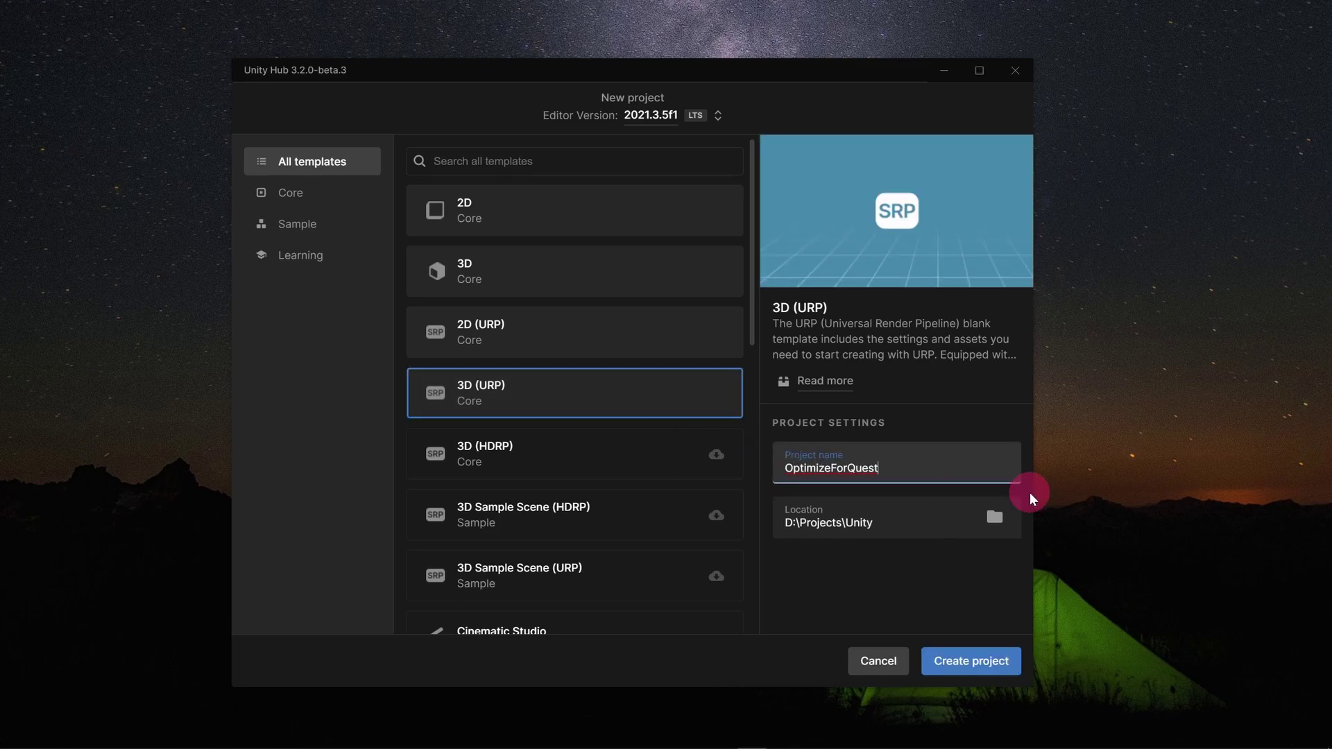
left_click(956, 666)
left_click(955, 666)
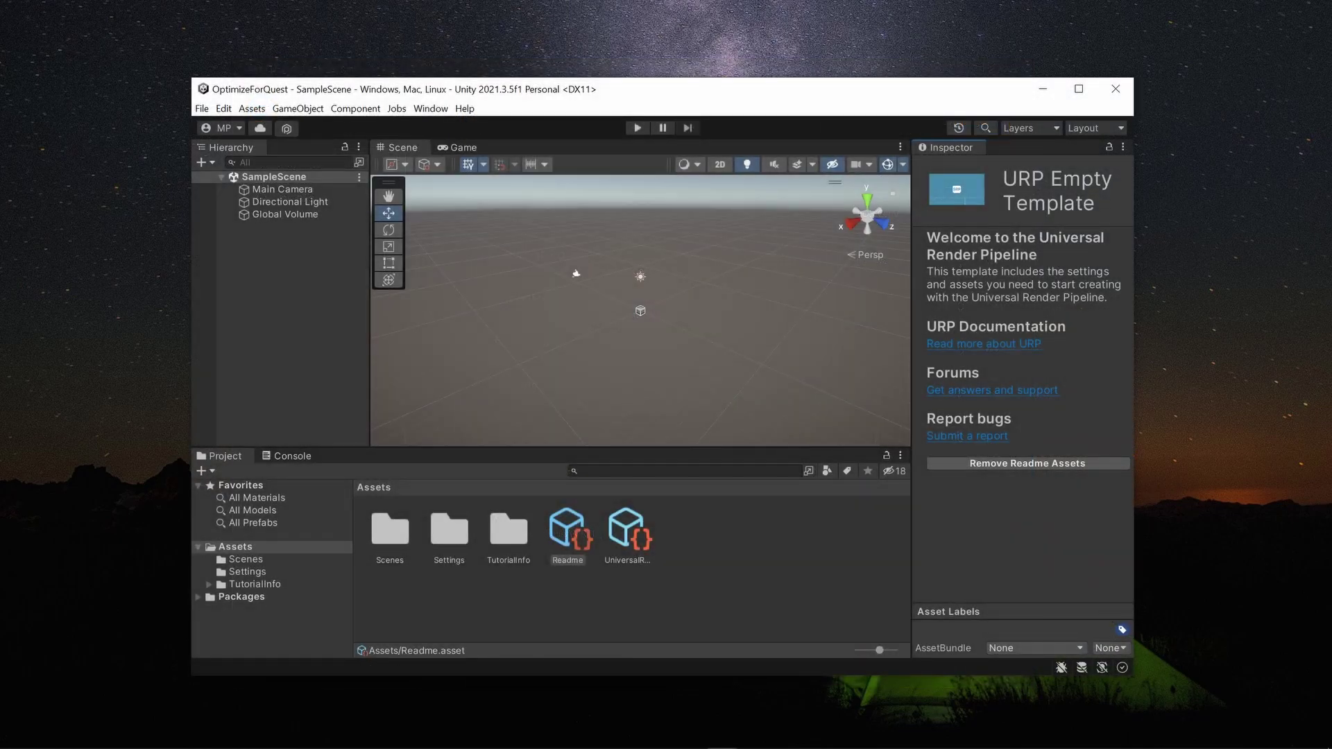
- Maximize the editor window and go to the File menu for Build Settings
left_click(1074, 97)
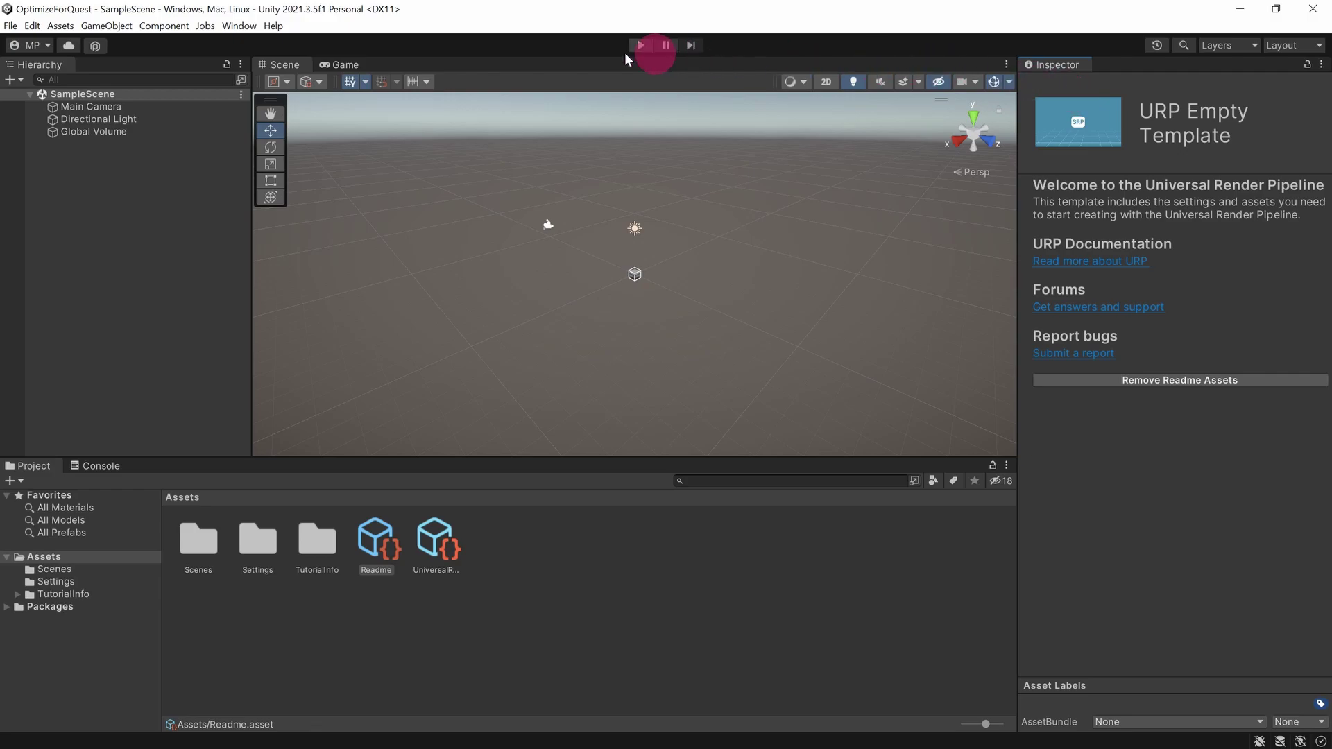
left_click(11, 28)
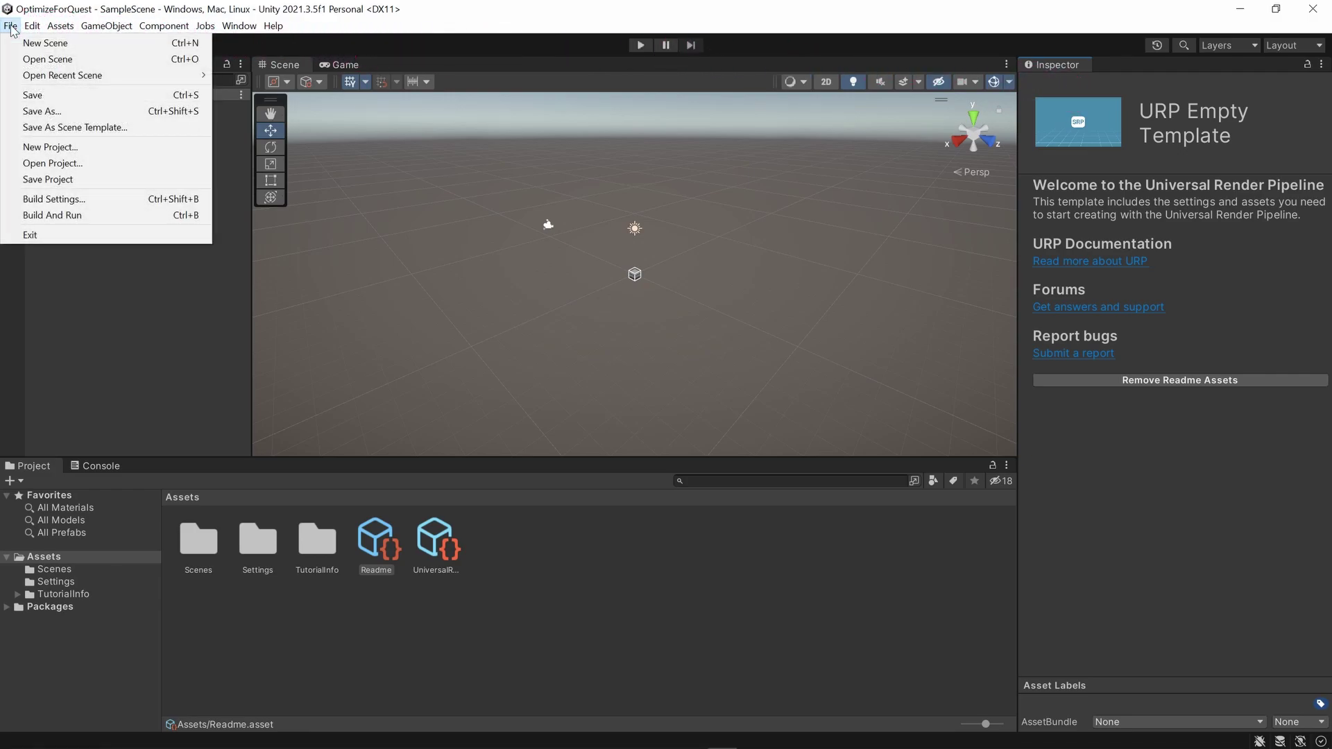
- Switch the build platform to Android in Build Settings
left_click(59, 199)
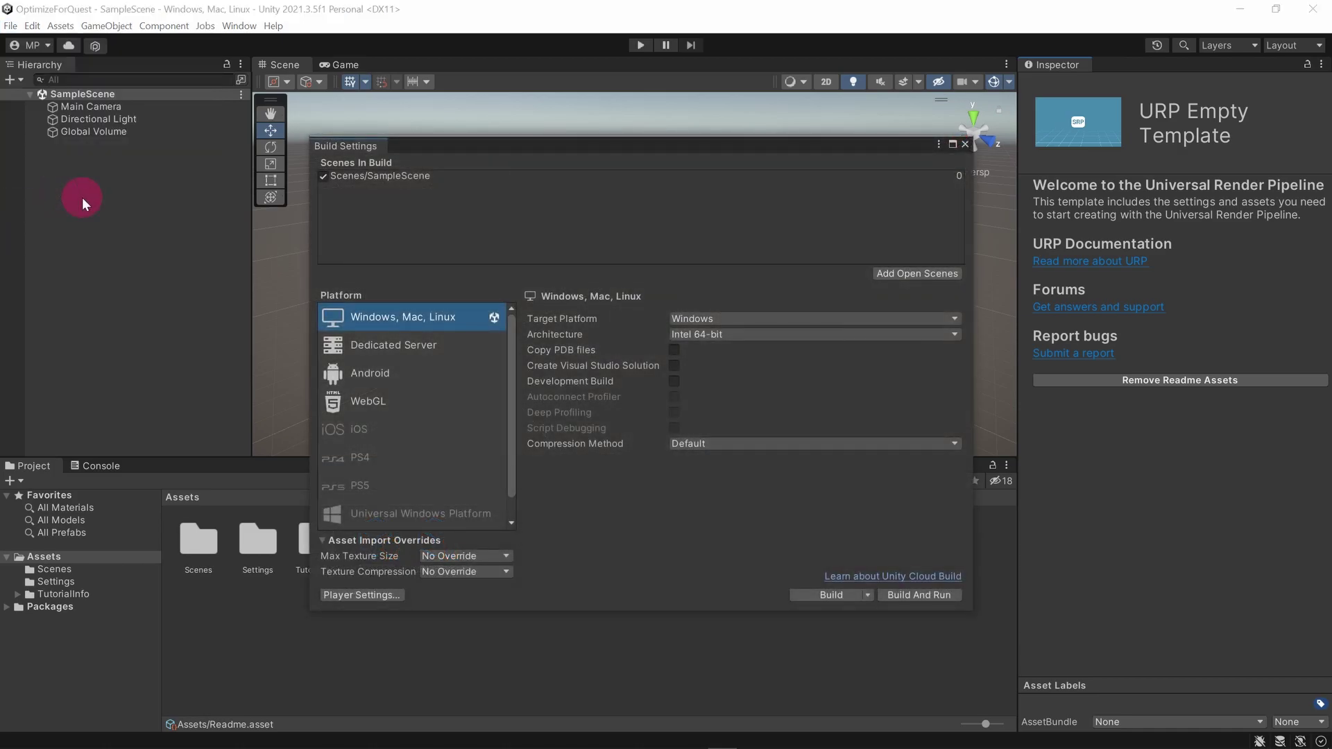
left_click(422, 371)
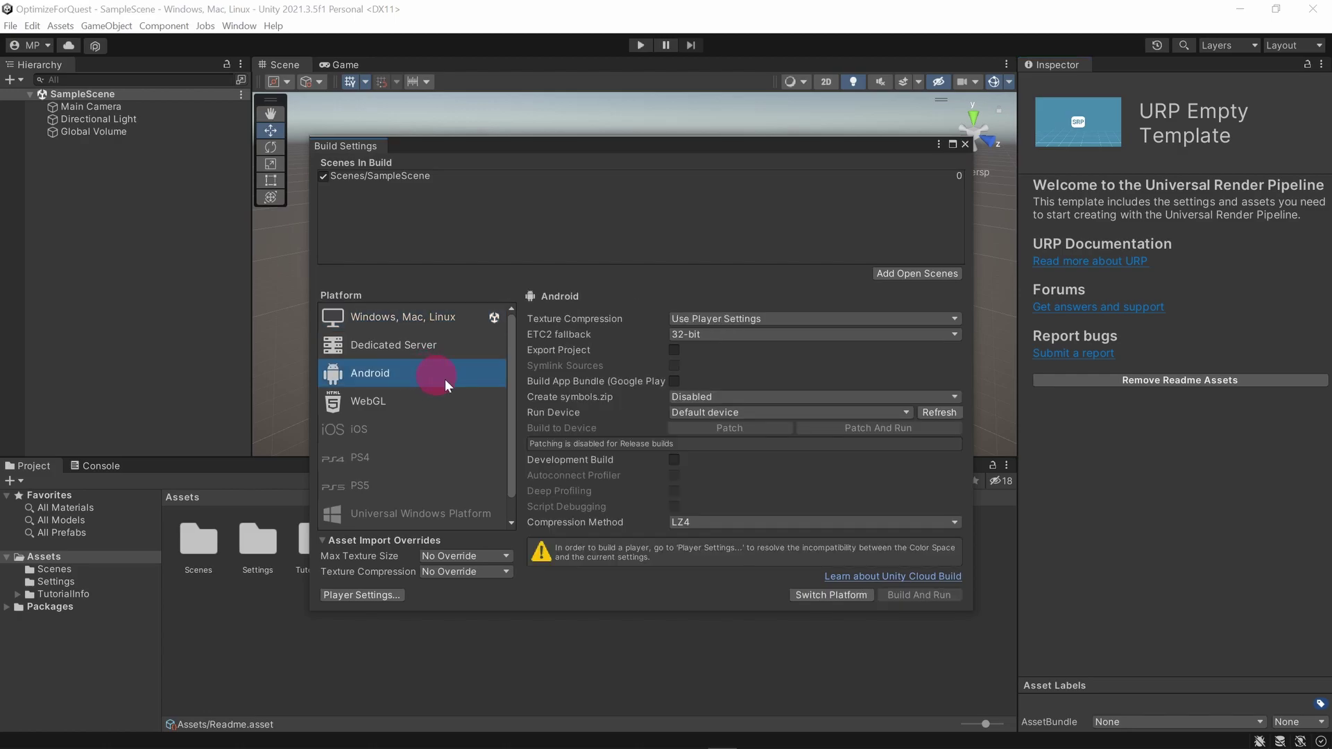
left_click(818, 596)
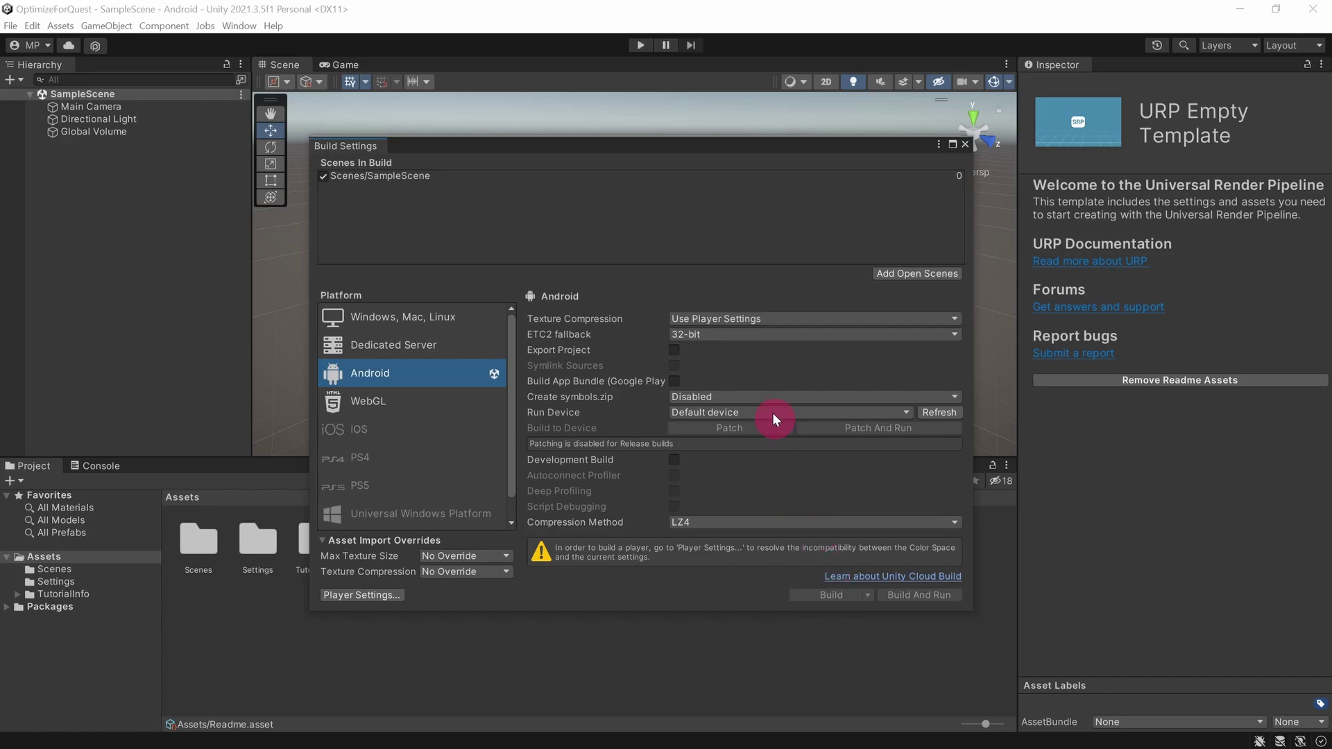
- Set Texture Compression to ASTC and Run Device to Oculus Quest 2
left_click(784, 319)
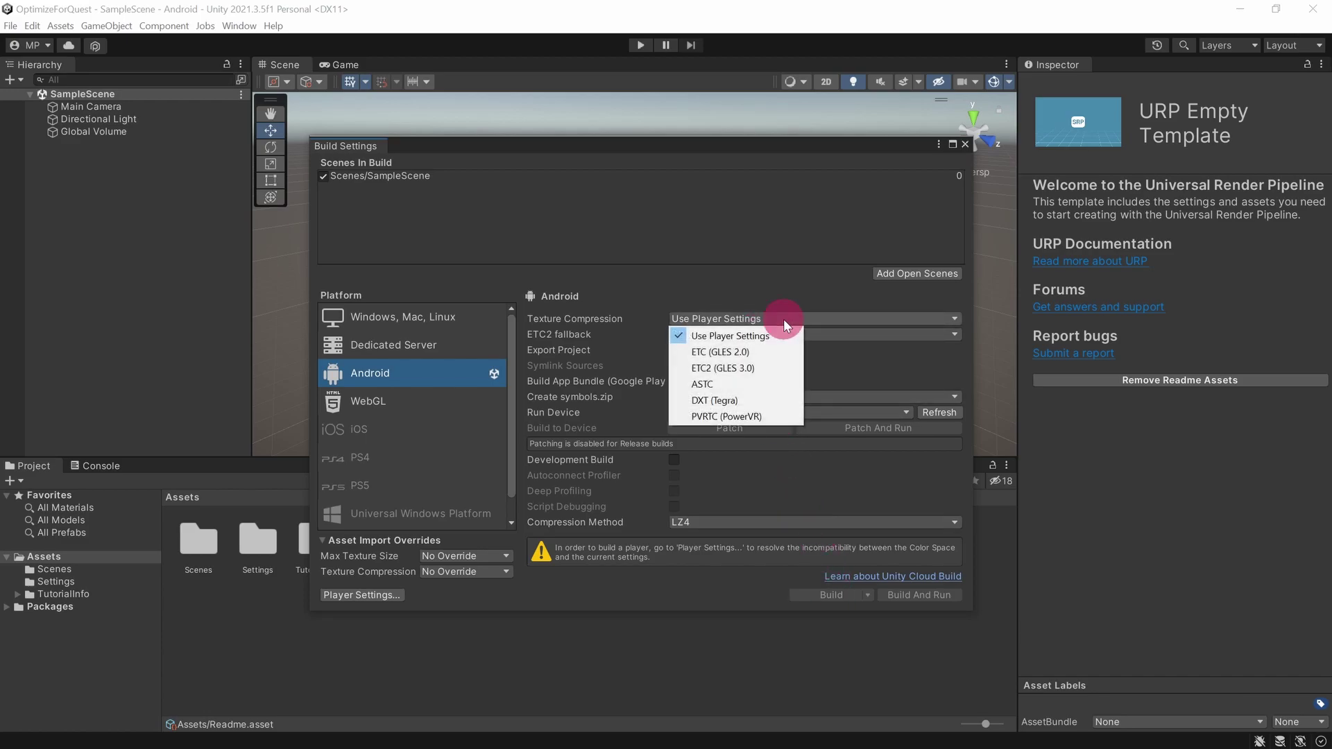
left_click(770, 383)
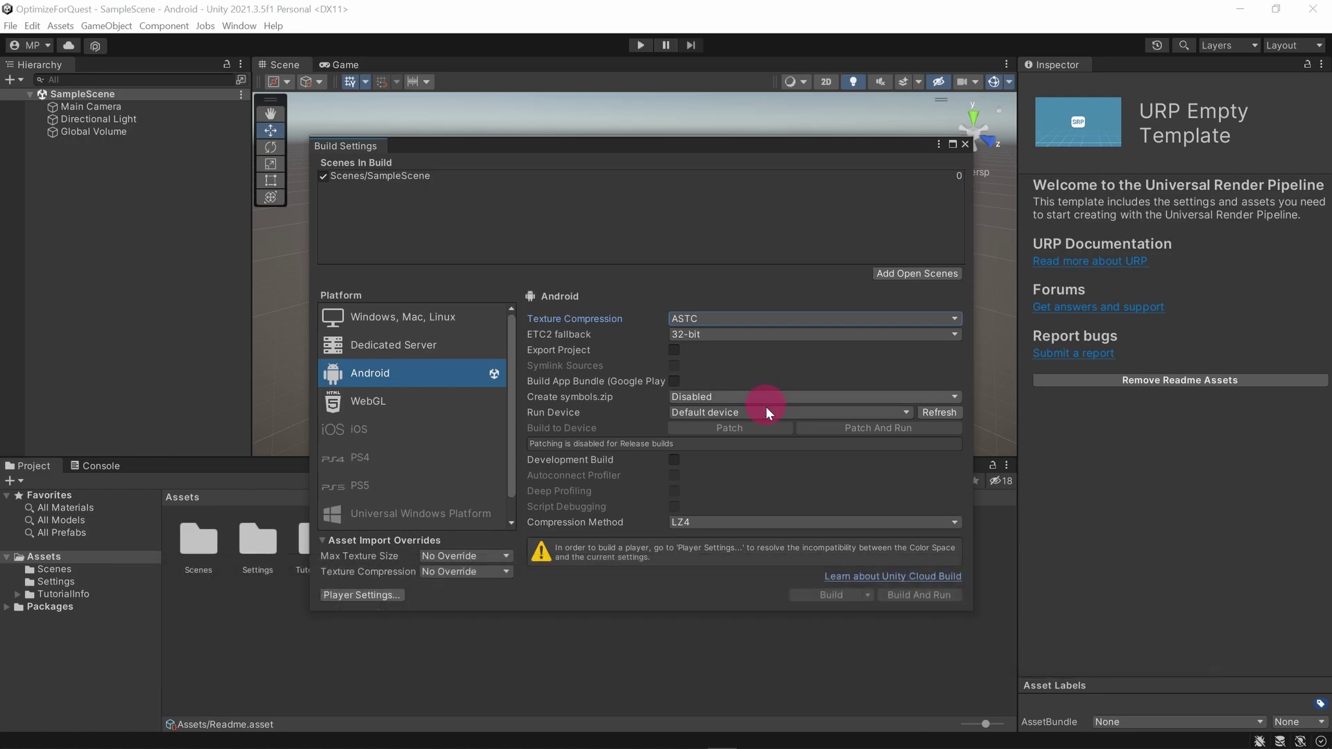
left_click(766, 415)
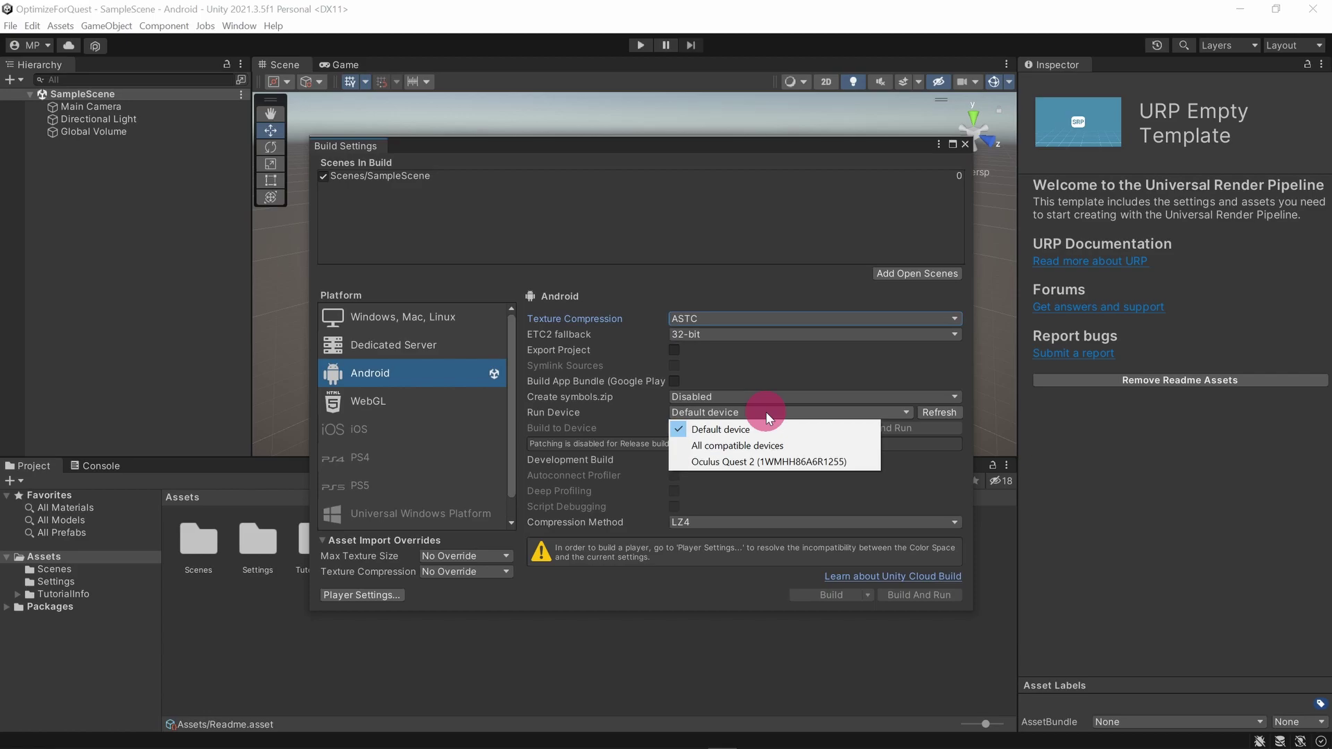
left_click(802, 462)
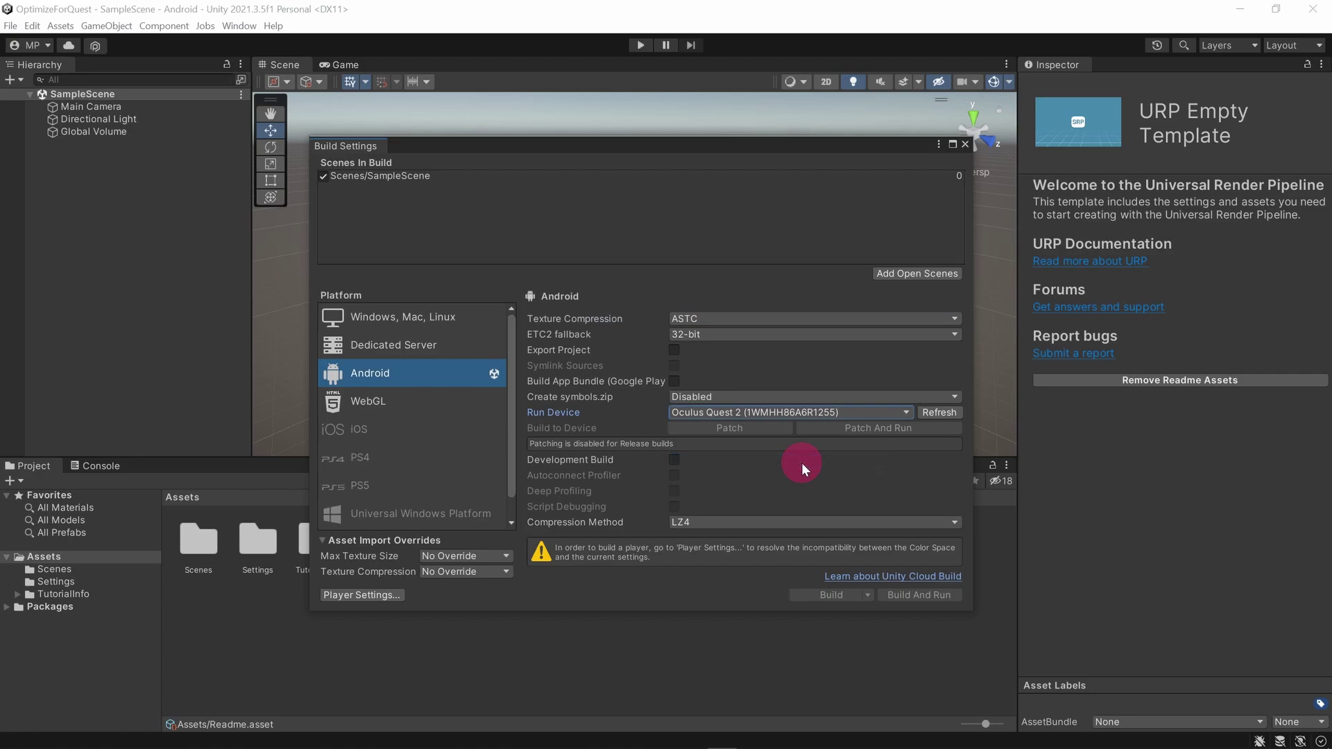
left_click(833, 595)
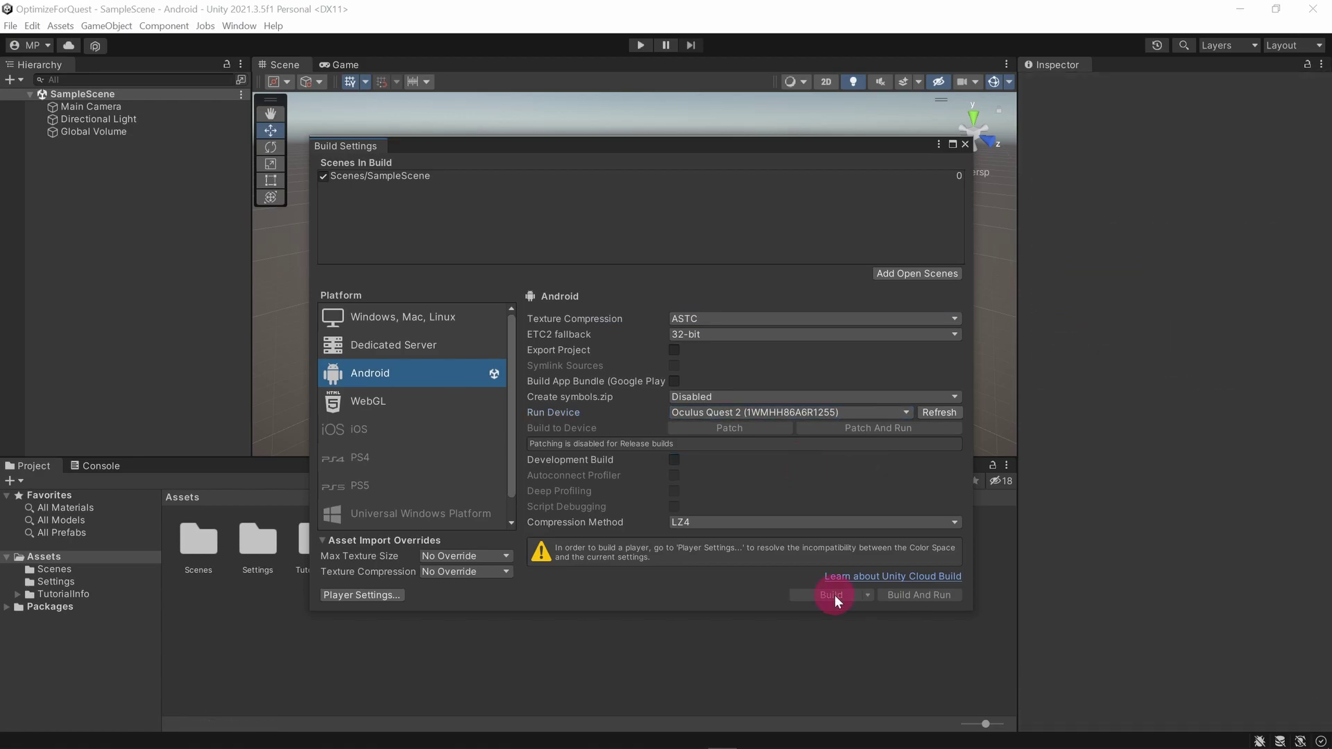
- Set the Android player's Company Name to LudicWorlds
left_click(372, 595)
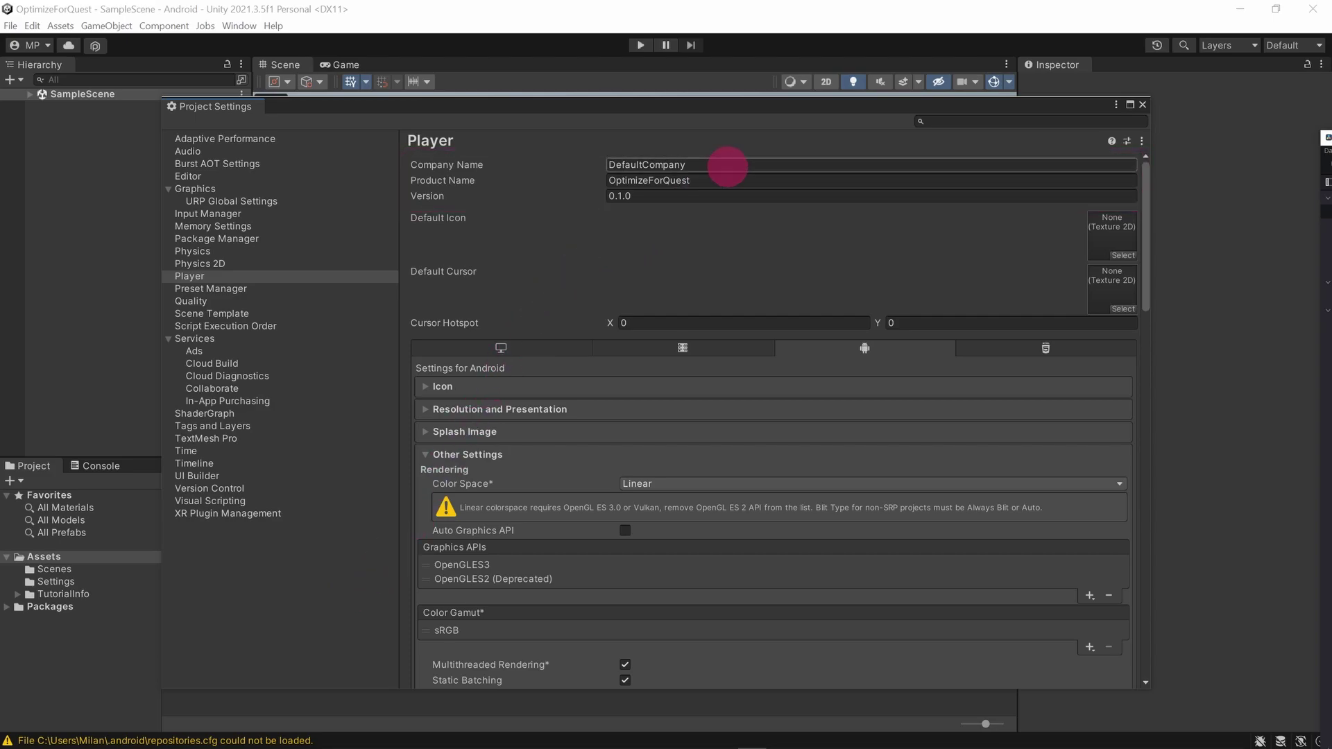
left_click(727, 165)
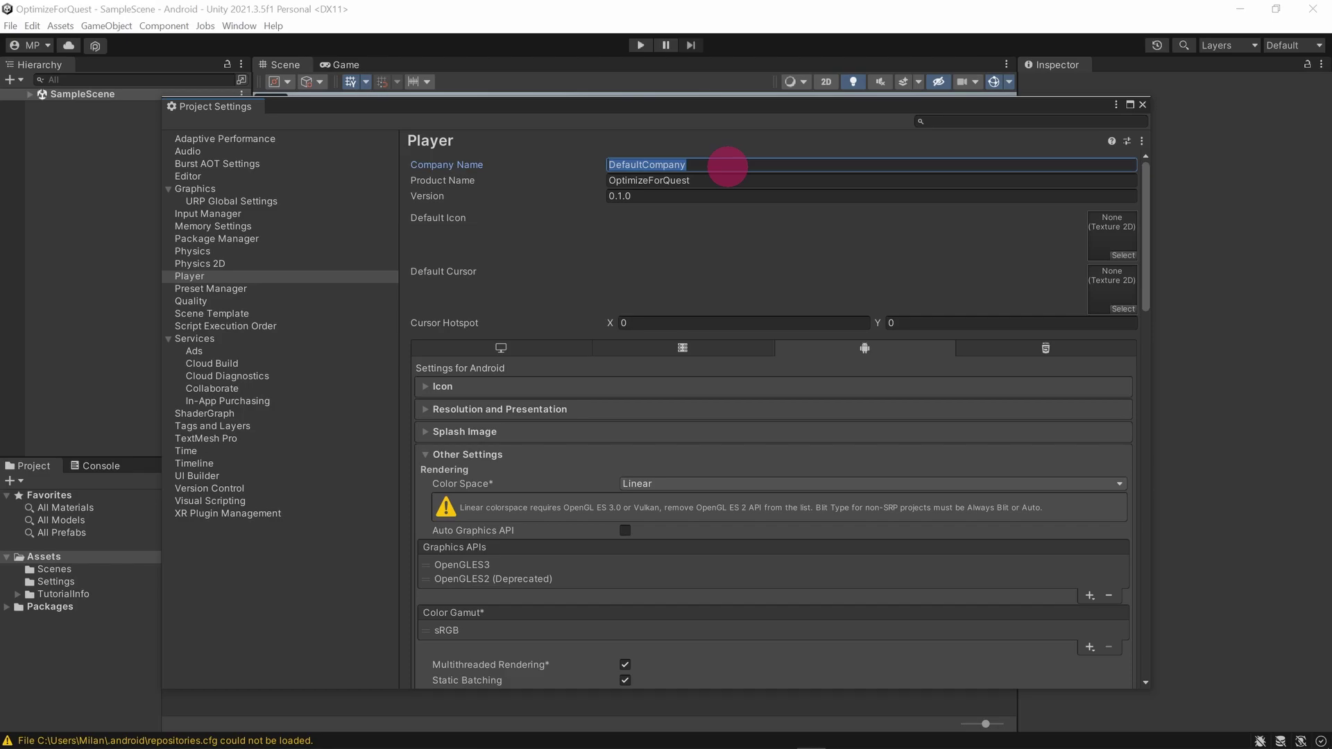
key("BackSpace")
type("LudicWorlds")
- Remove OpenGLES2 from the graphics APIs and set texture compression format to ASTC
left_click(534, 578)
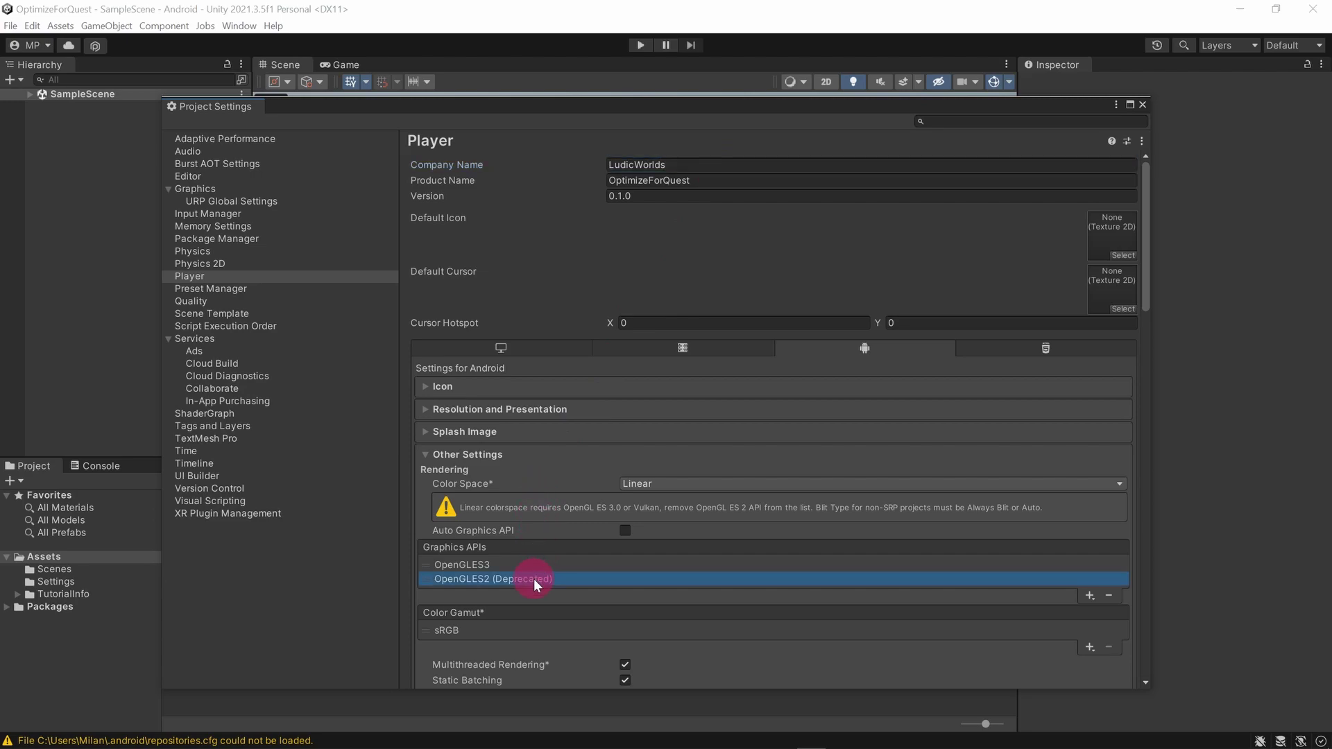
left_click(1108, 595)
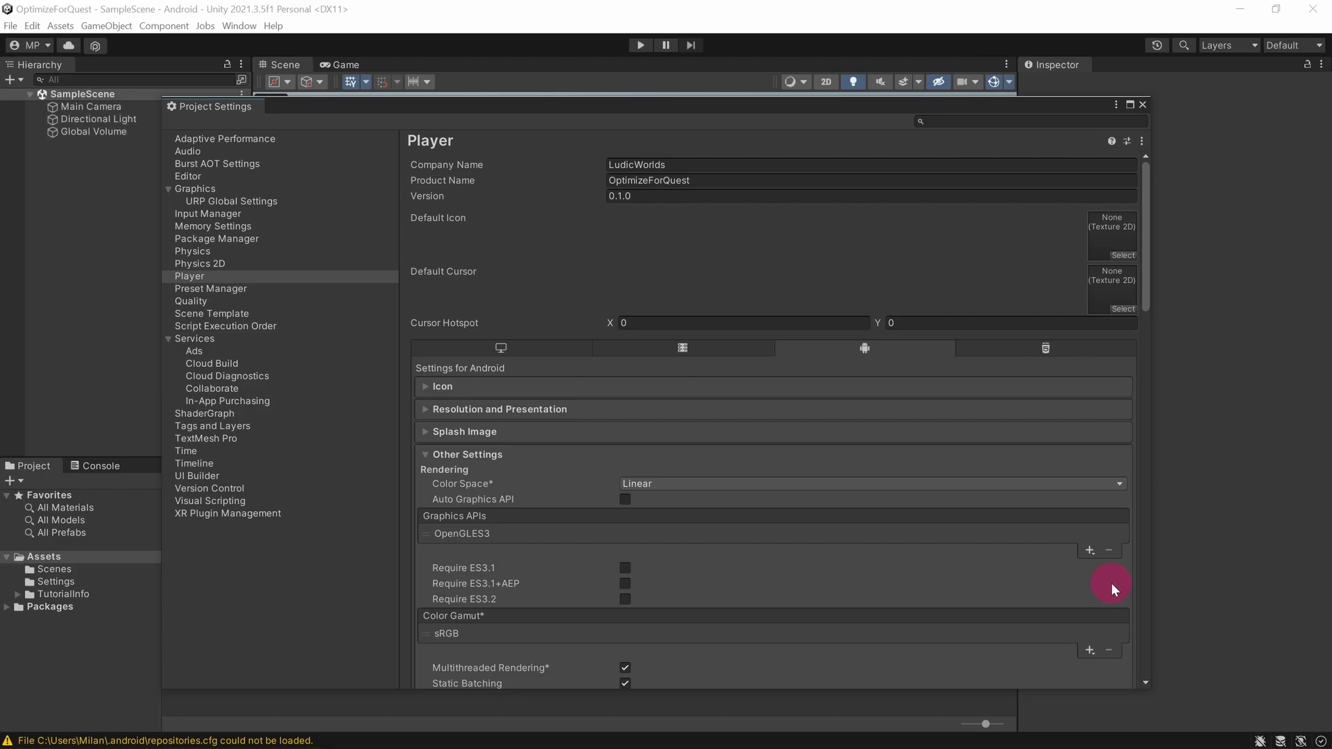
left_click_drag(1146, 269, 1129, 357)
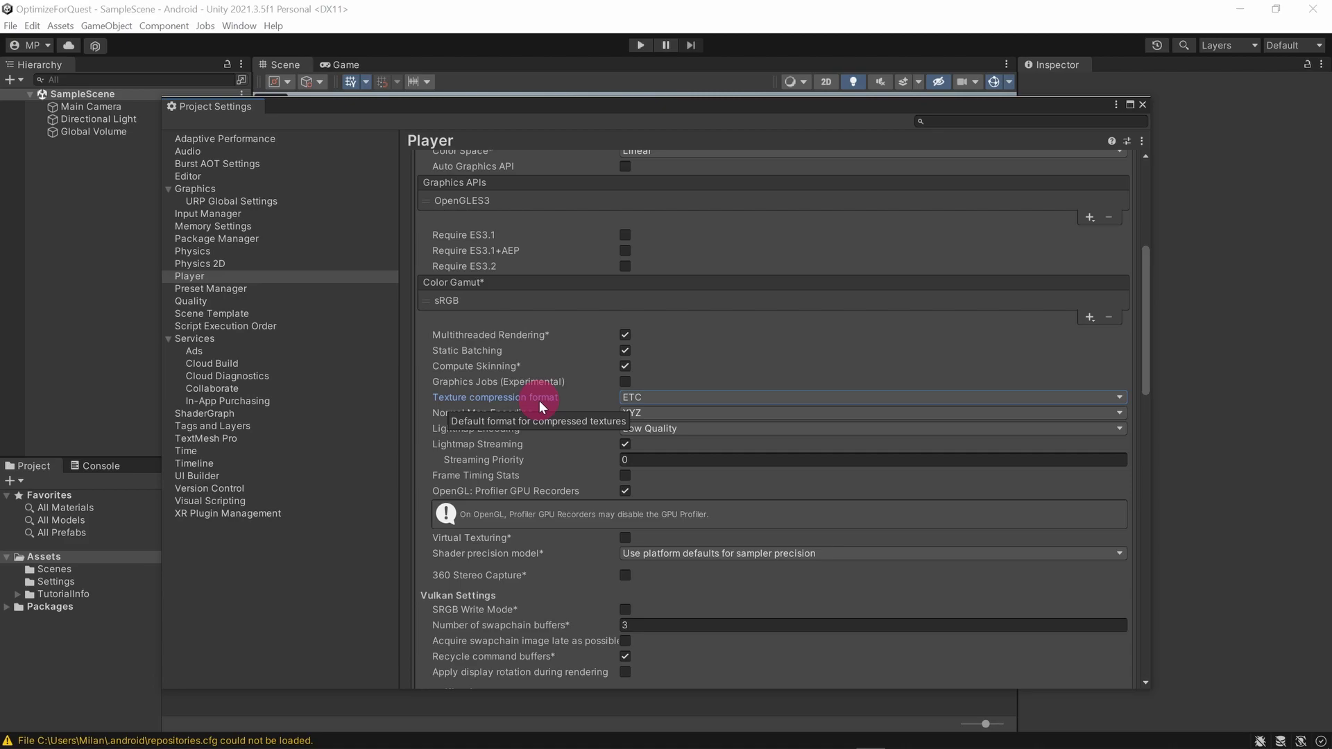
left_click(692, 398)
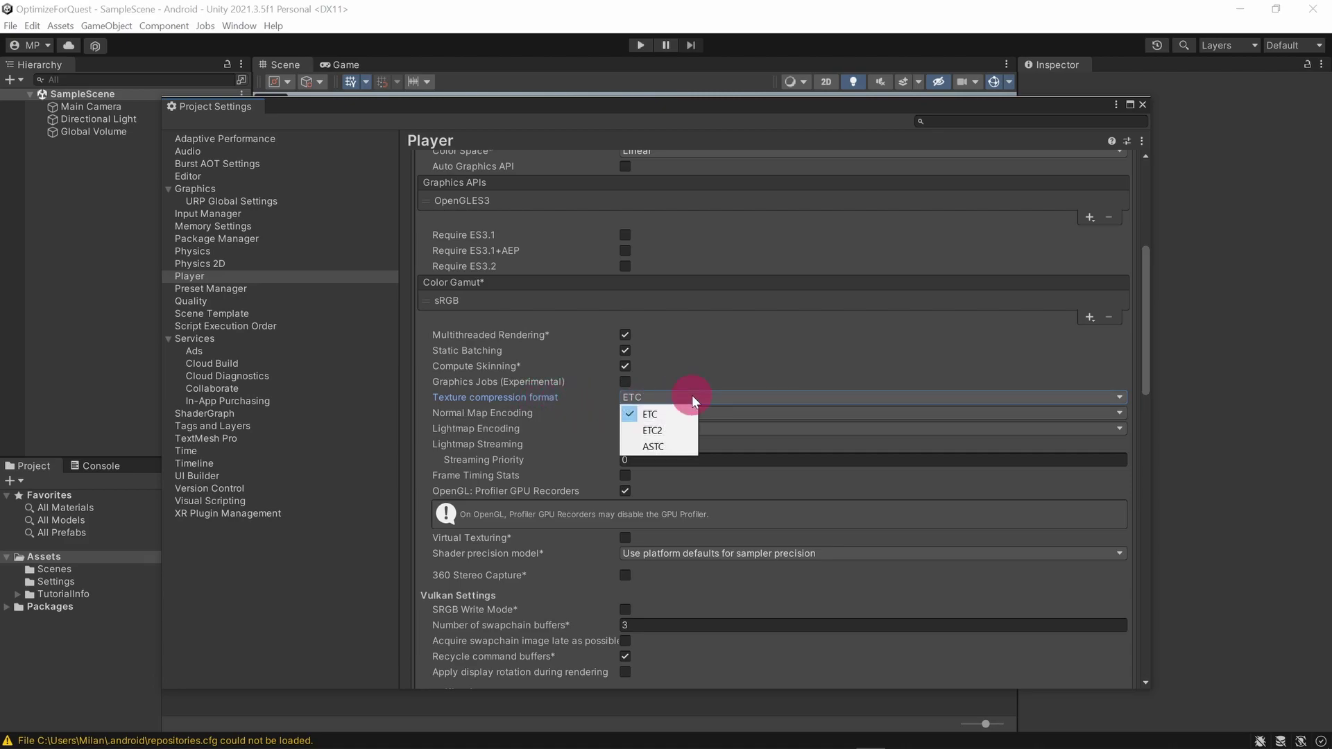
left_click(673, 447)
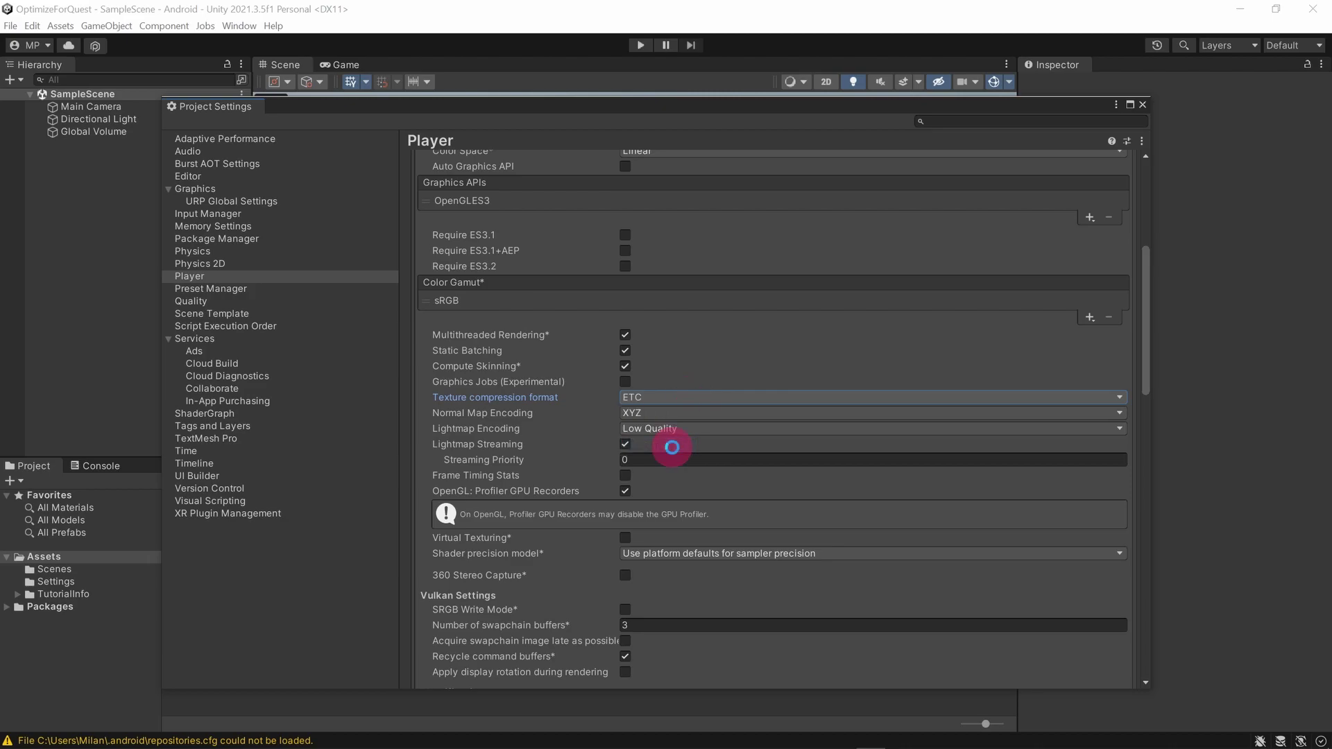
- Override the package name as com.LudicWorlds.OptimizeForQuest and set Minimum API Level to Android 6.0 (API 23)
left_click_drag(1146, 364, 1104, 470)
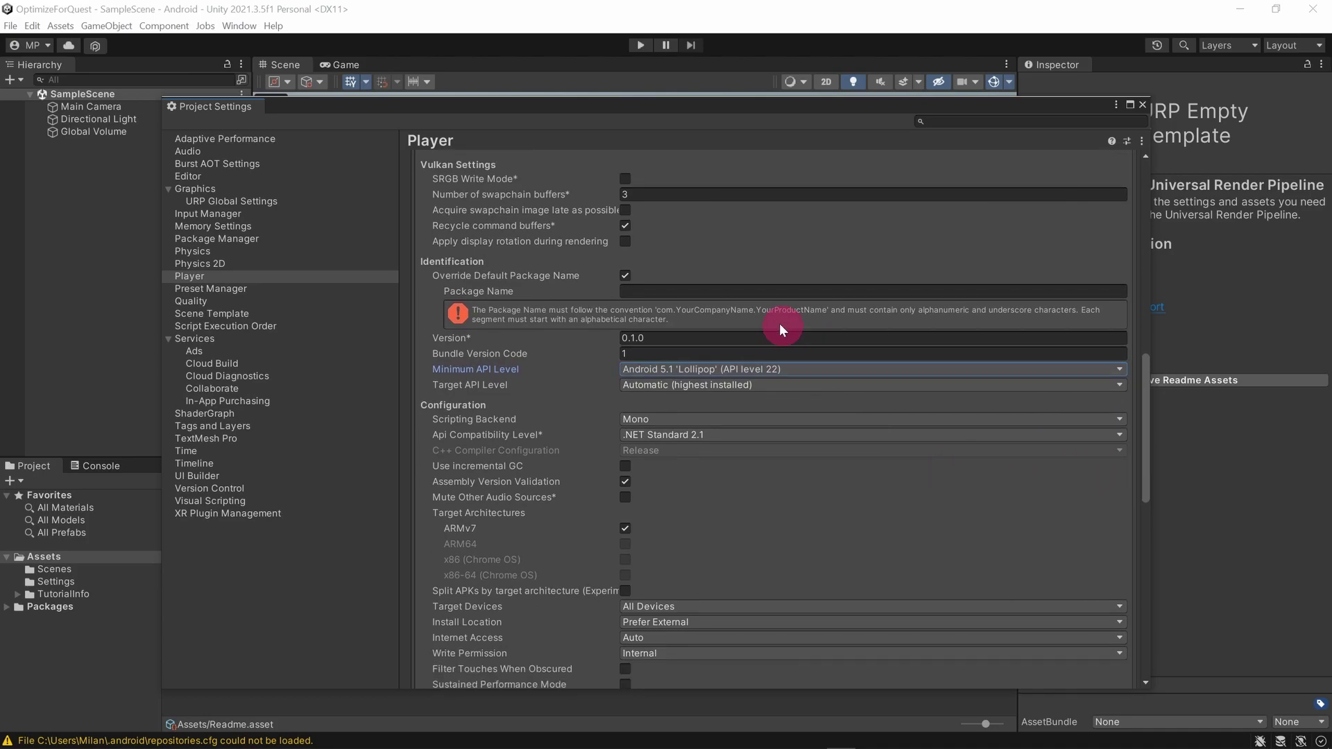
left_click(625, 276)
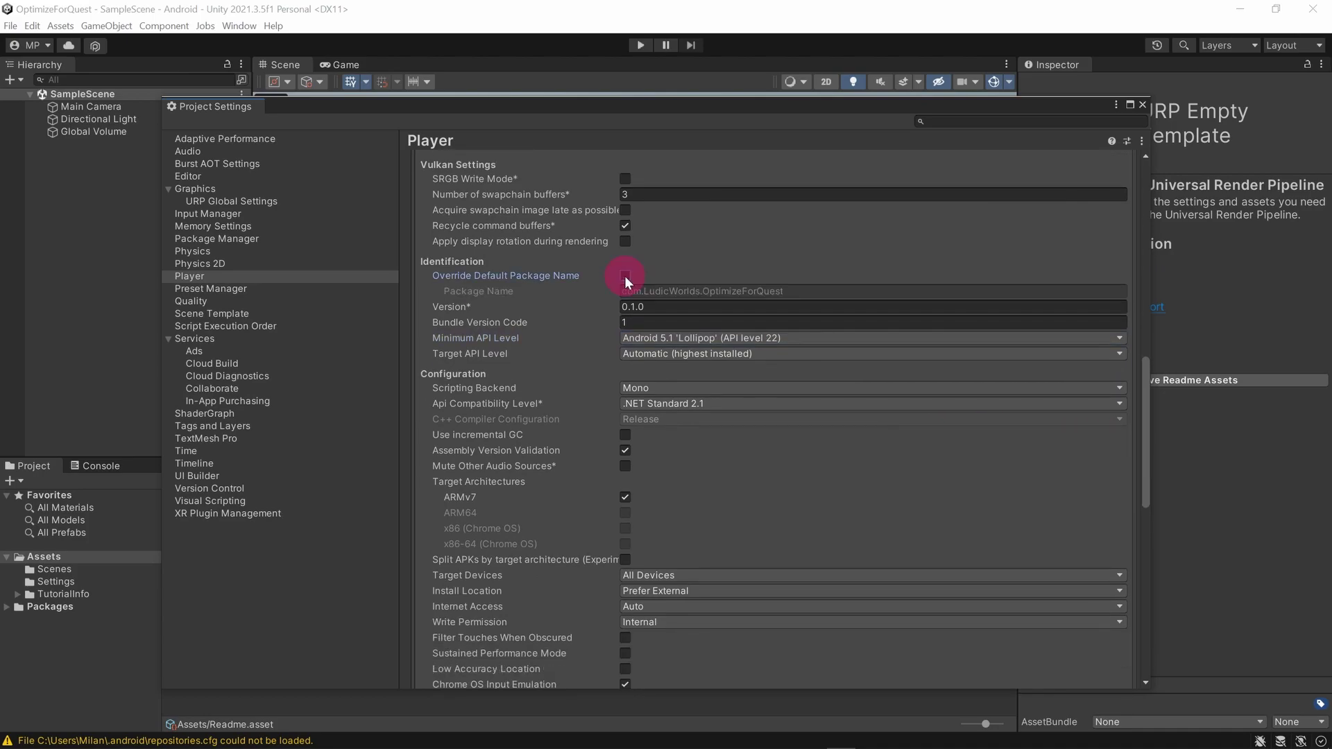
left_click(624, 276)
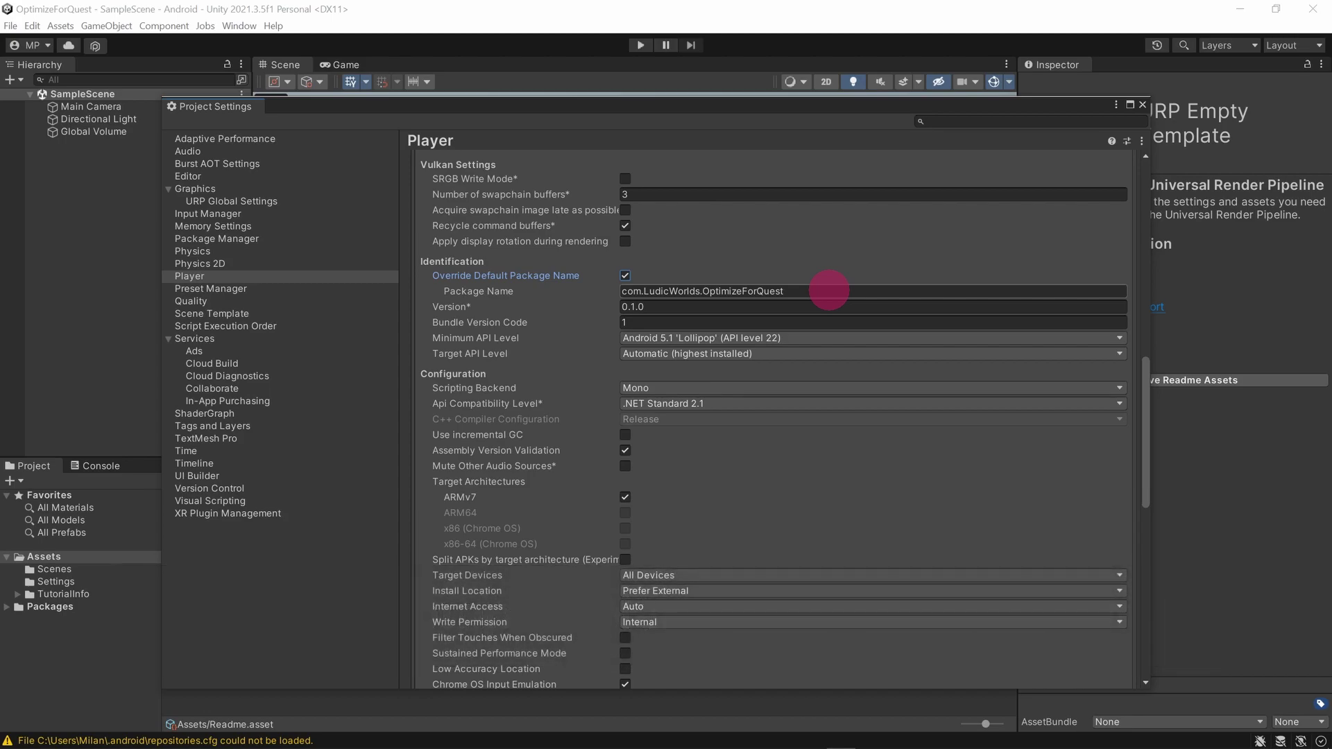
left_click(826, 339)
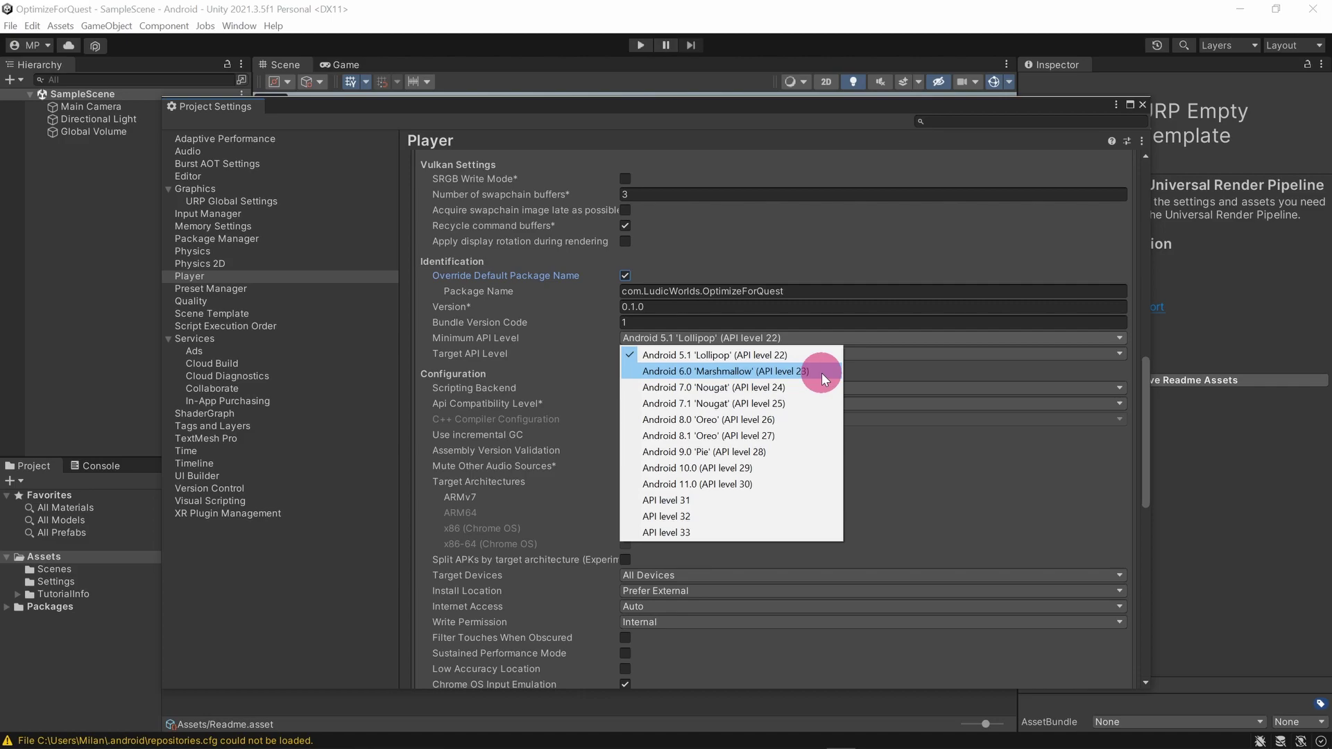
left_click(821, 372)
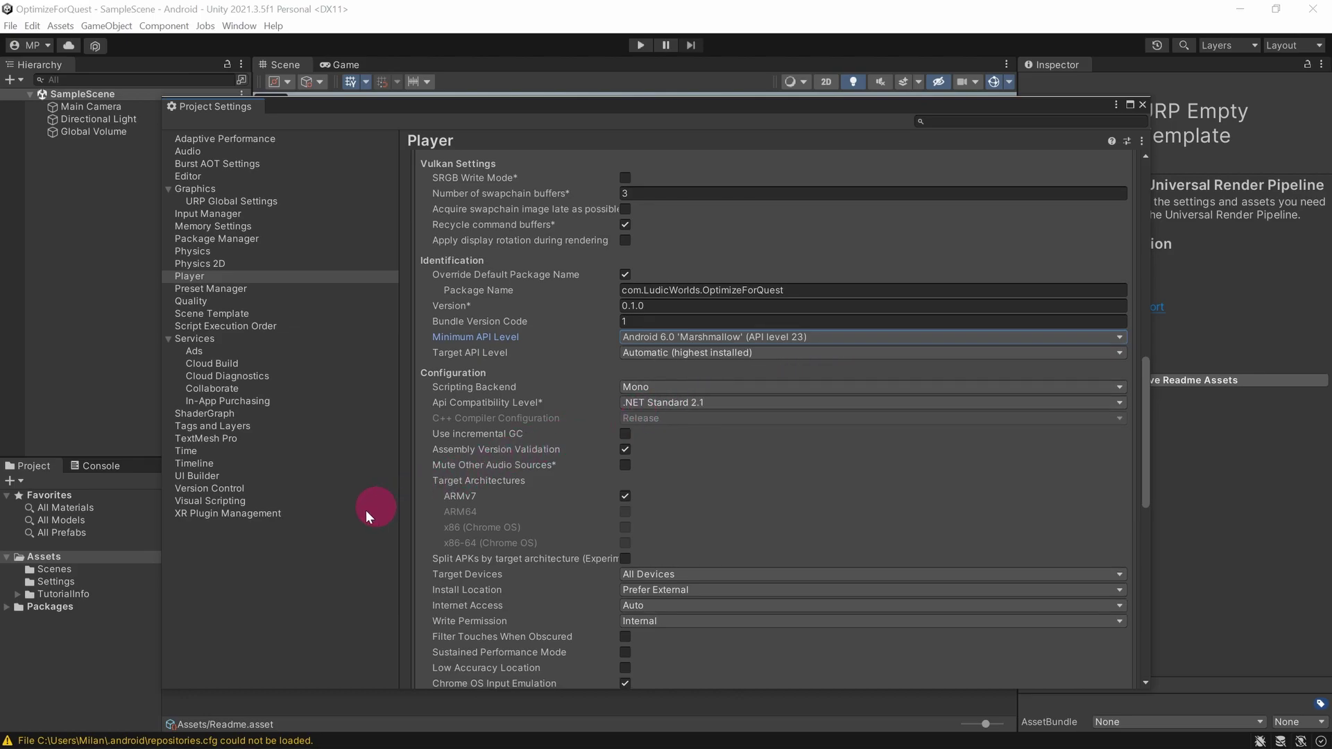
- Install XR Plug-in Management and enable the Oculus provider for Android and desktop
left_click(271, 518)
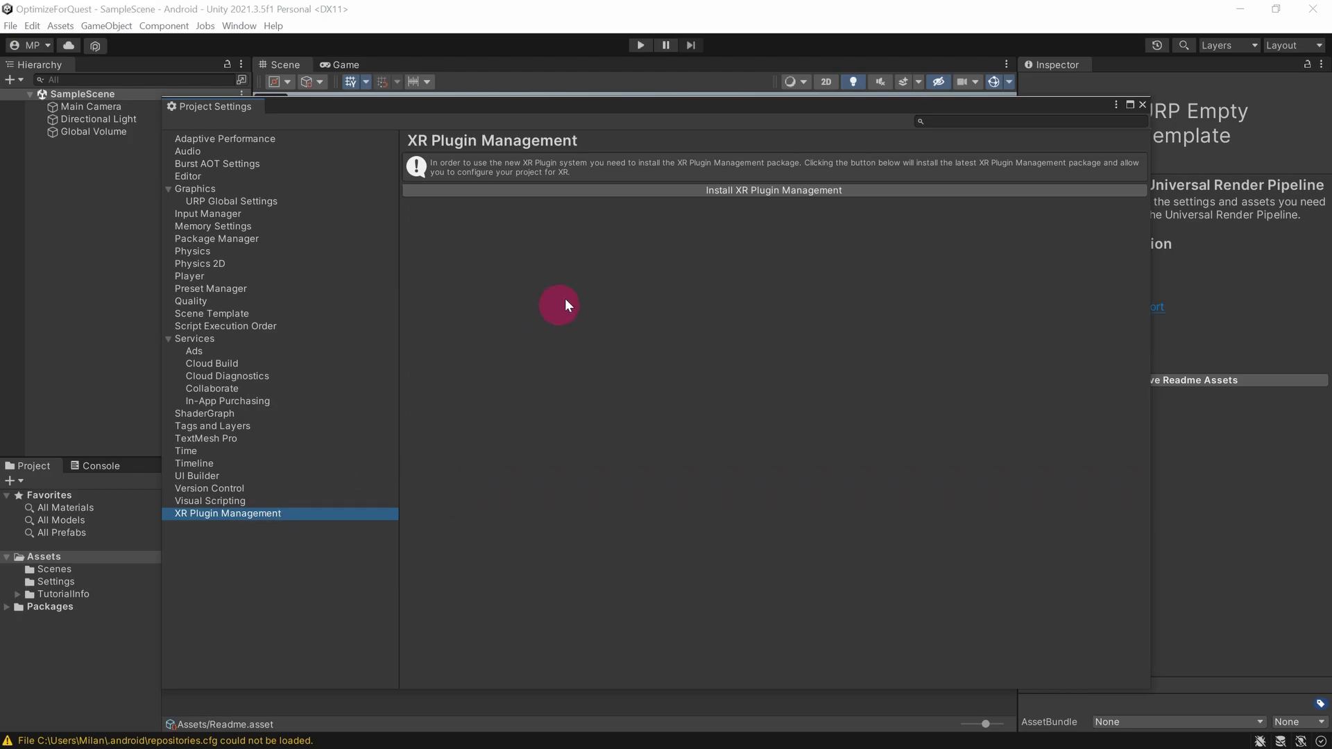
left_click(693, 190)
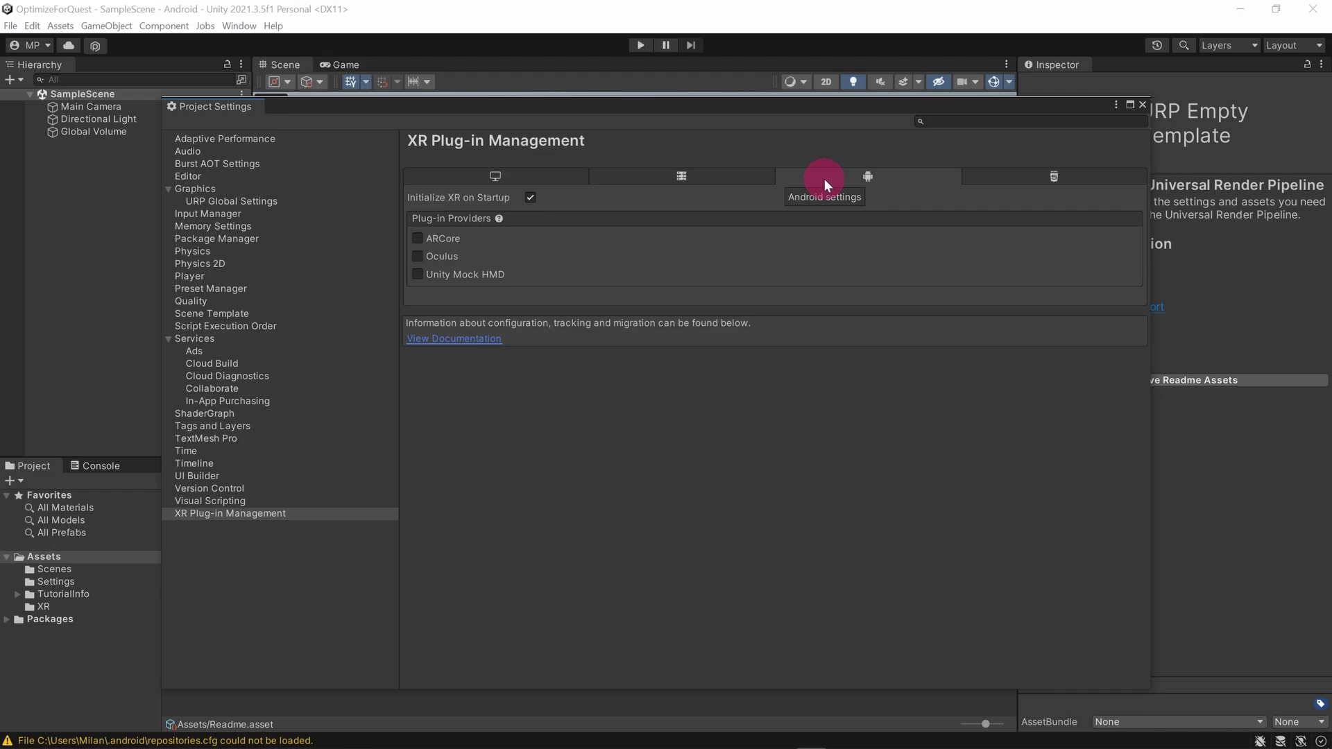
left_click(454, 257)
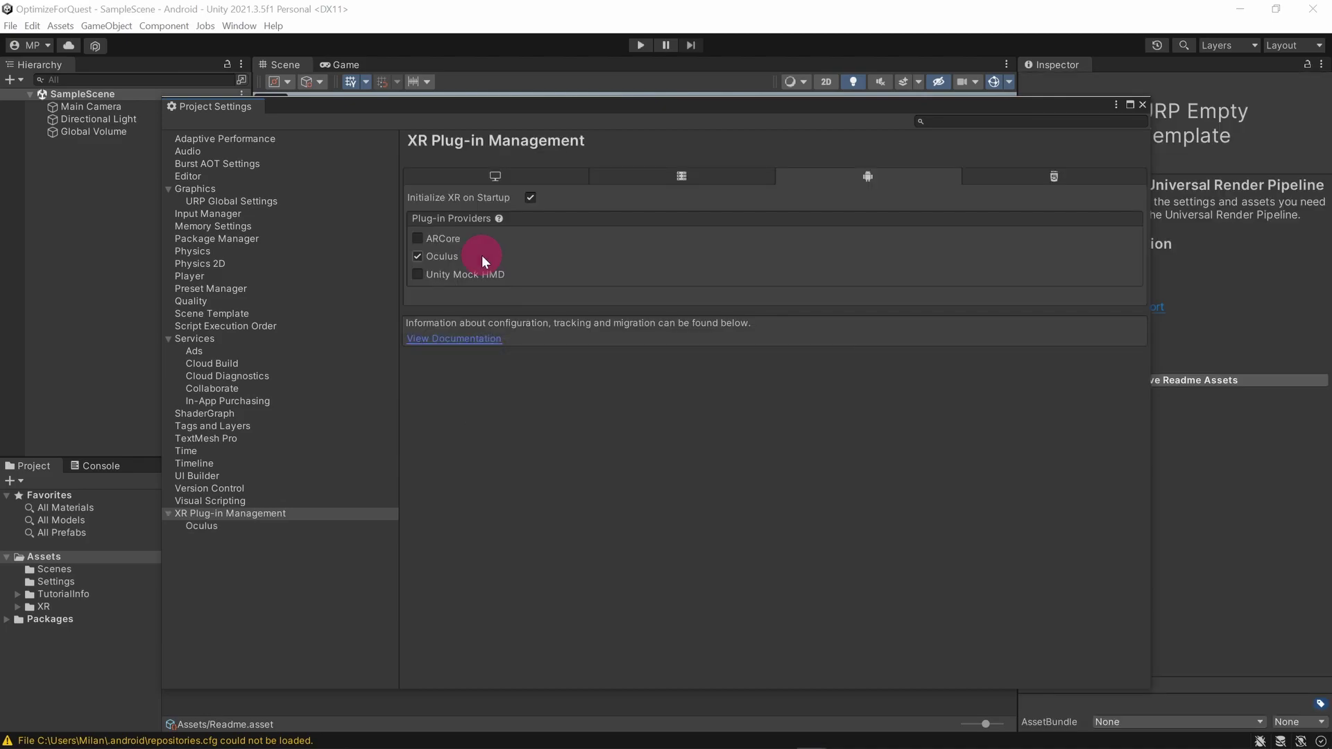
left_click(511, 176)
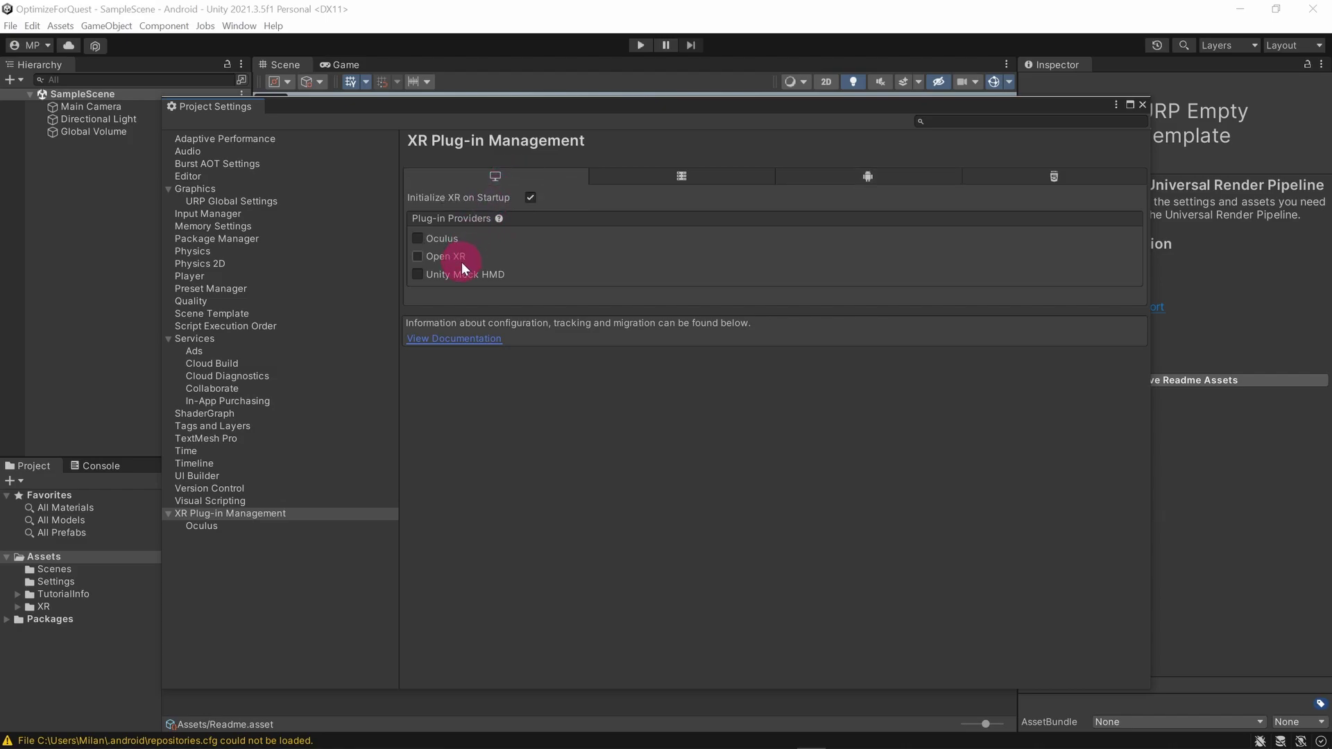
left_click(456, 240)
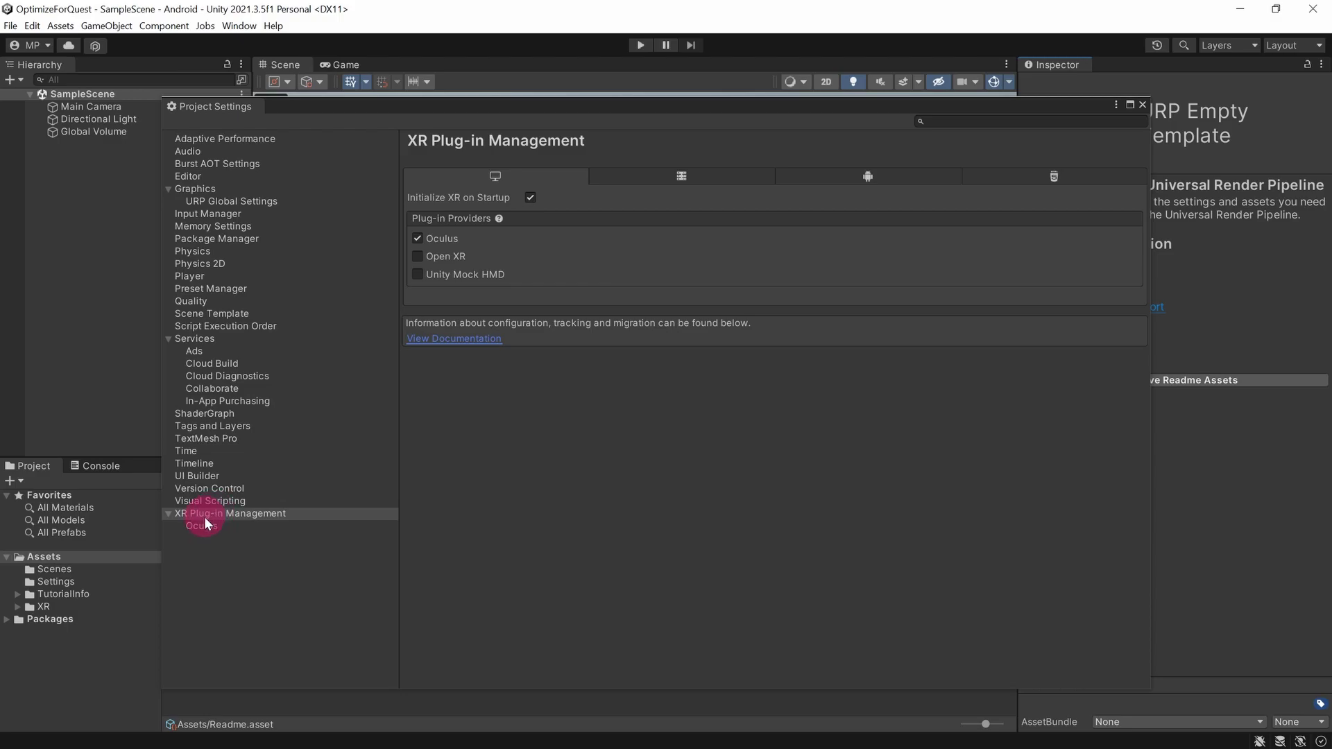
- Show the Oculus plug-in's Android settings with Multiview and Quest/Quest 2 targets
left_click(199, 525)
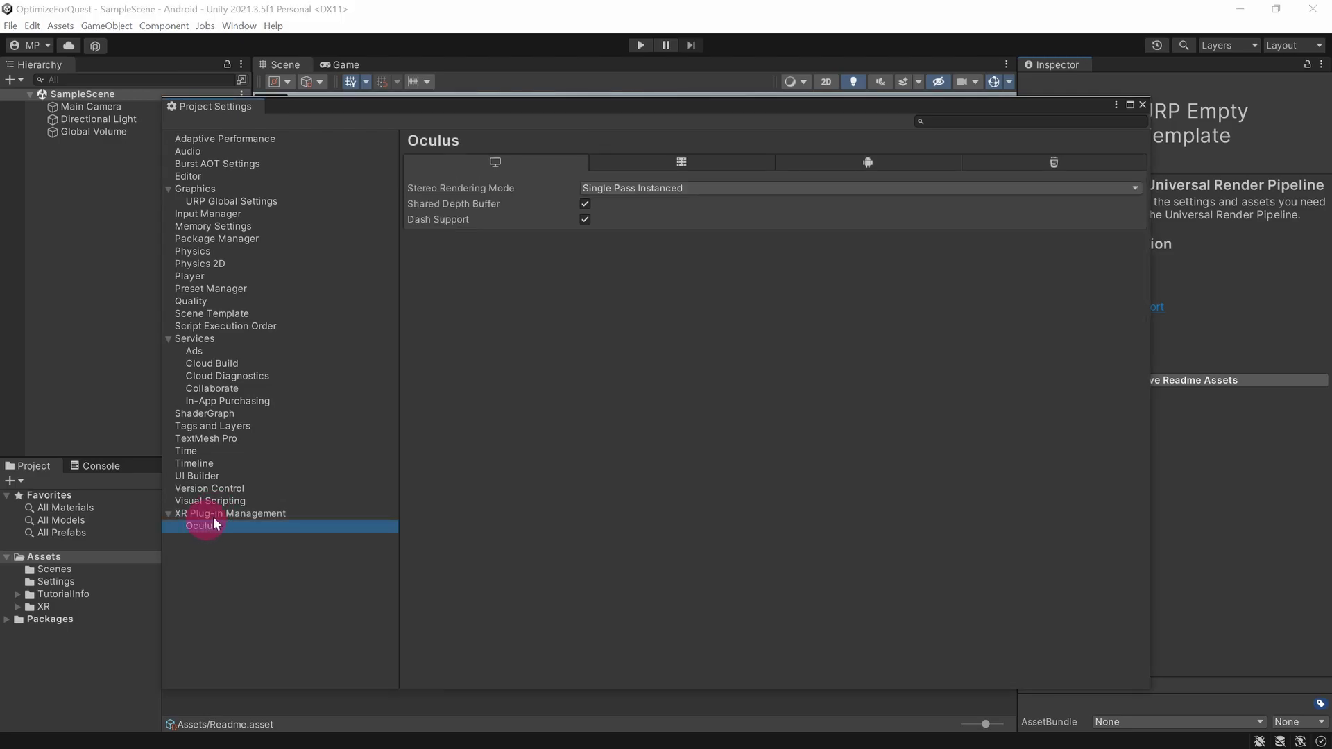
left_click(874, 162)
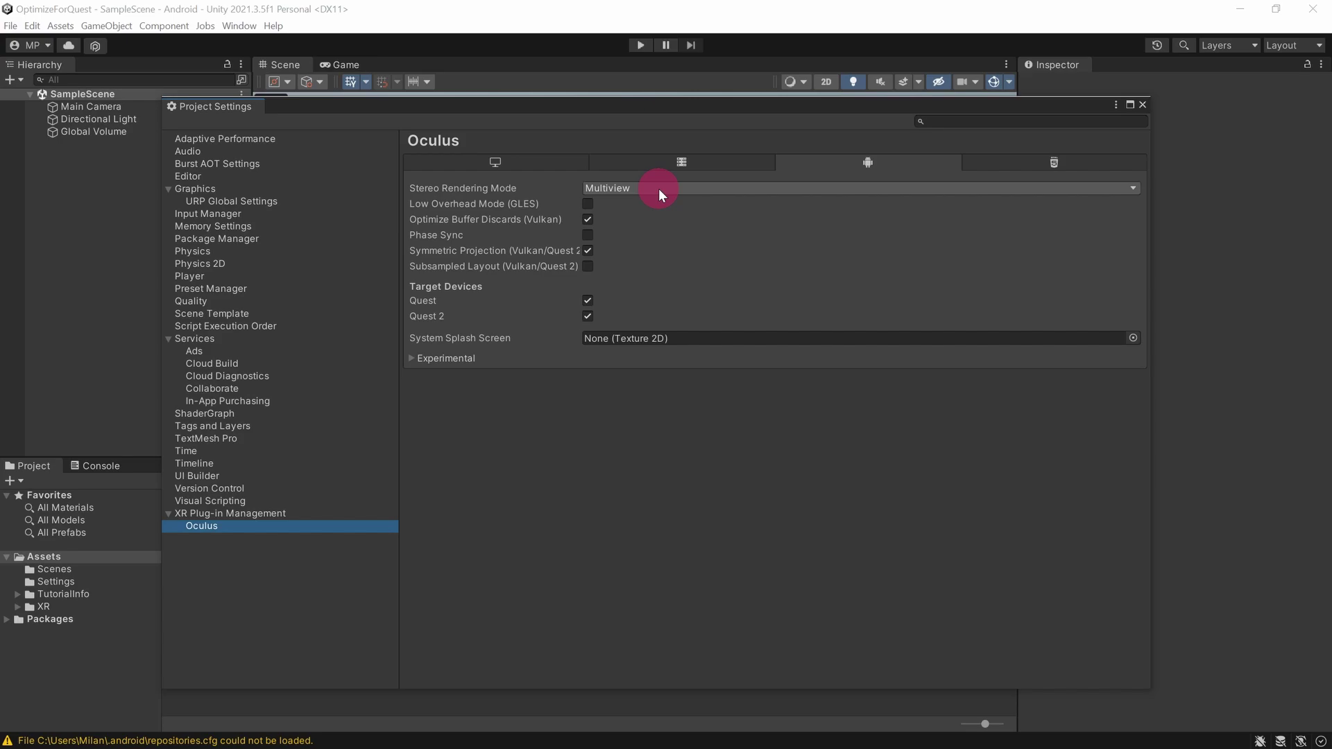
- Delete the Performant and High Fidelity quality levels, keeping only Balanced
left_click(202, 301)
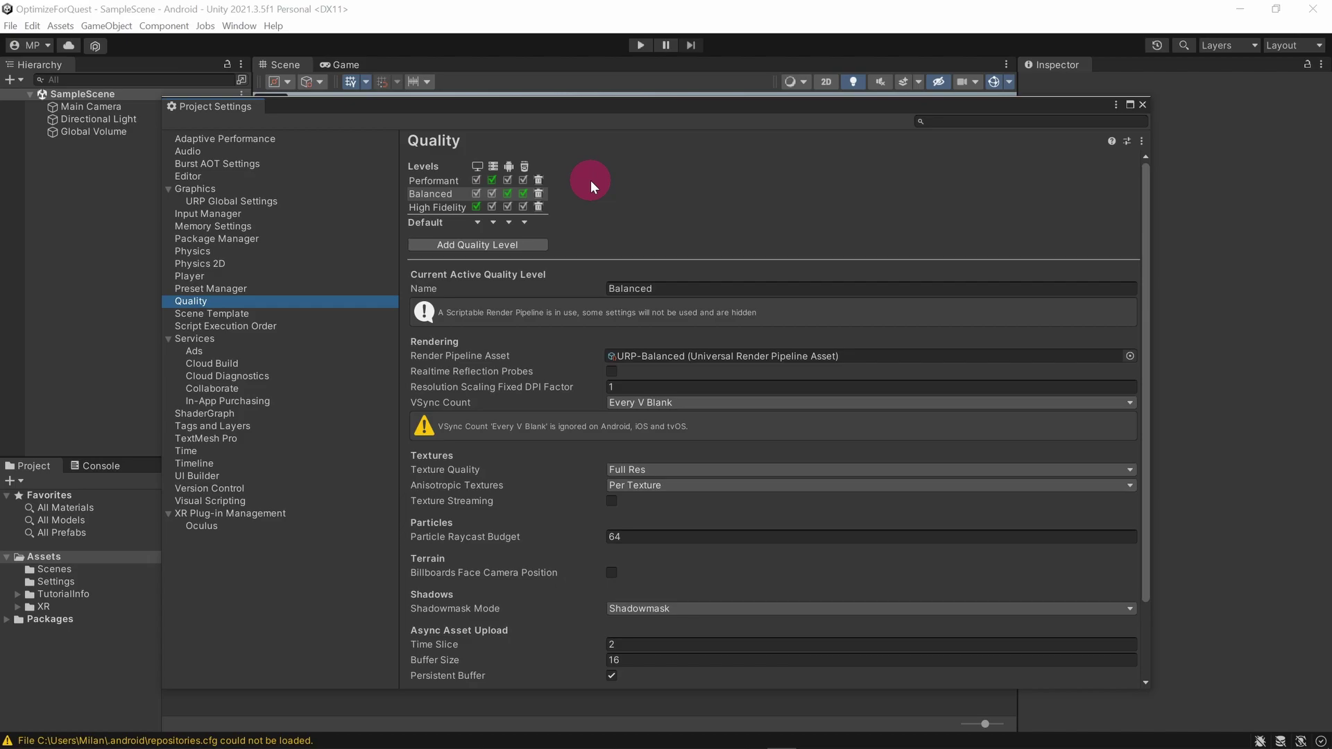
left_click(539, 181)
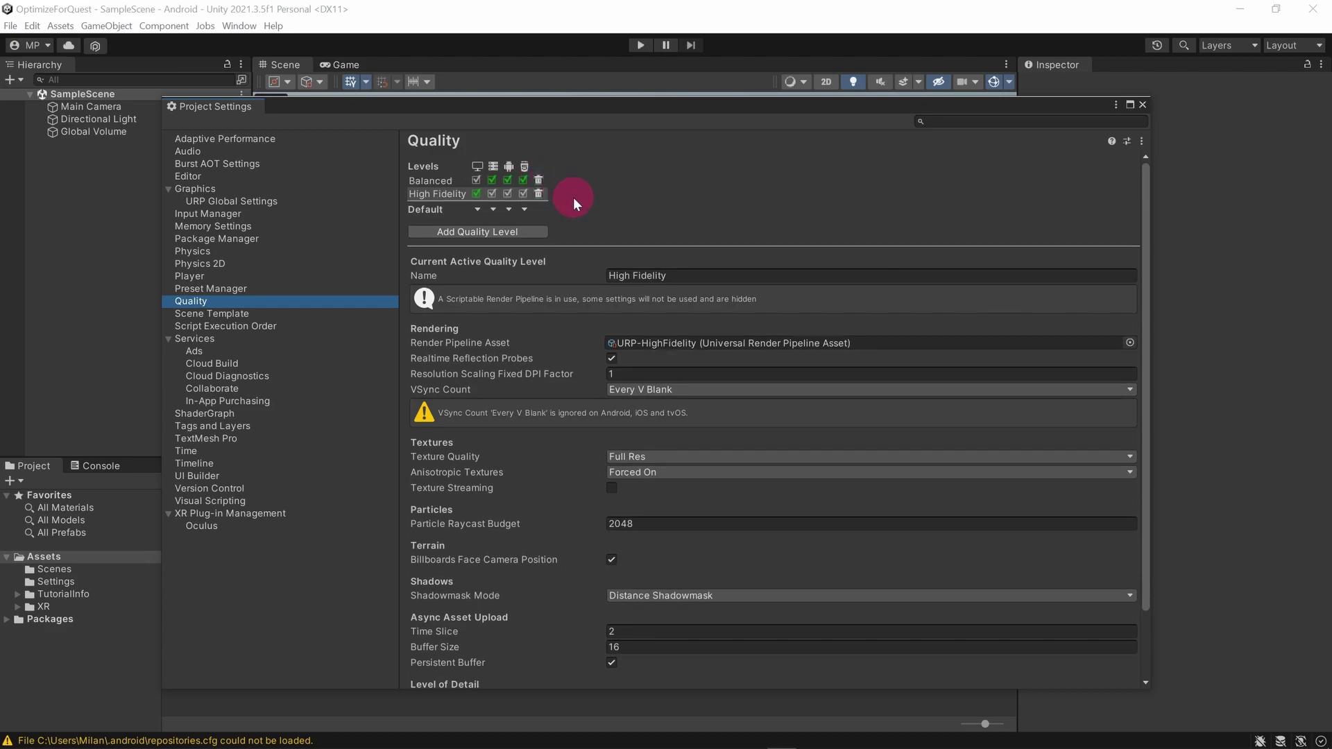
left_click(539, 194)
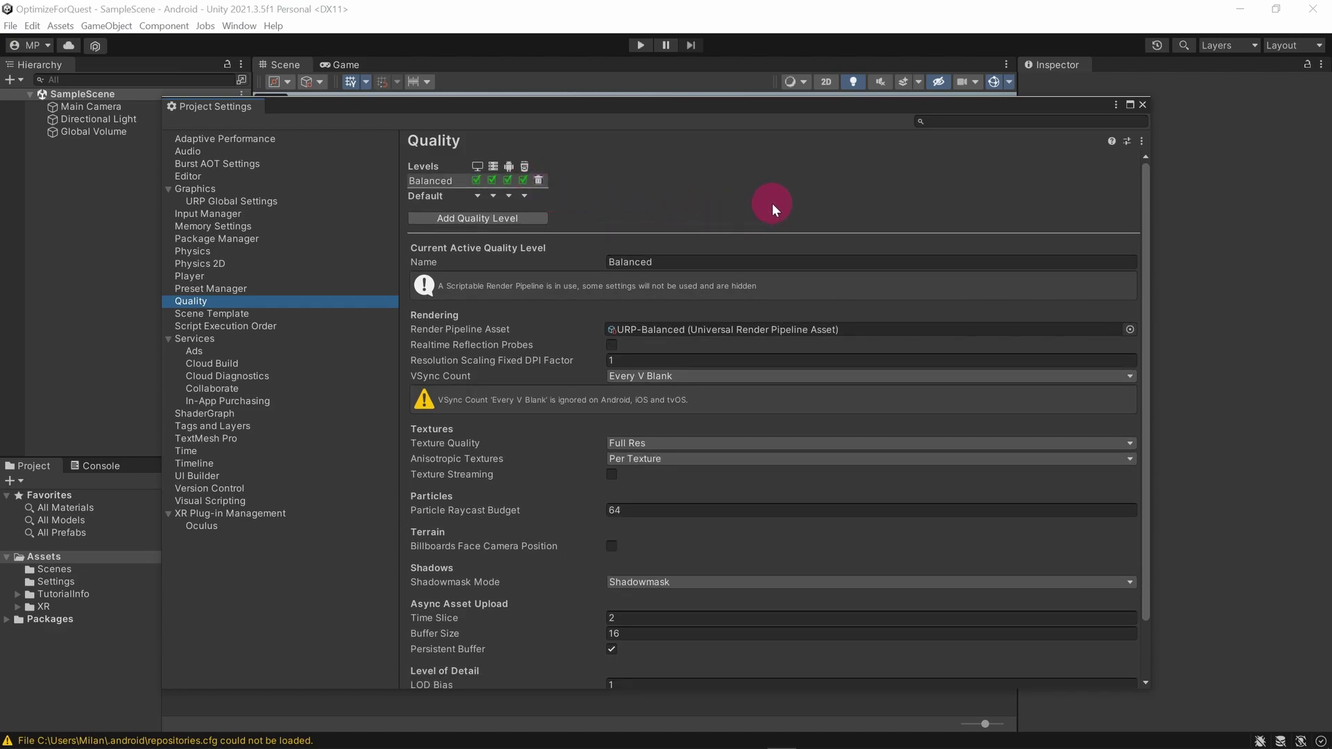
- Set VSync Count to Don't Sync, Anisotropic Textures to Disabled and Skin Weights to 2 Bones
left_click(745, 376)
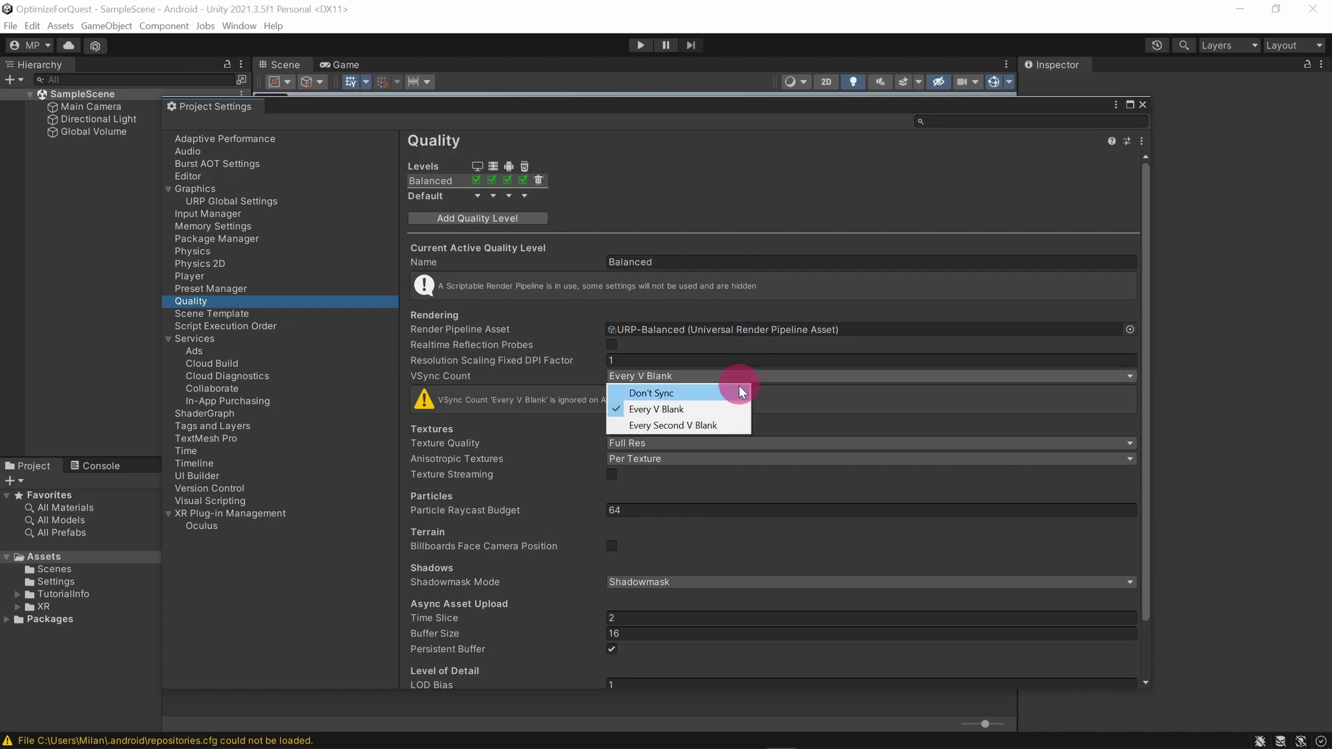
left_click(735, 392)
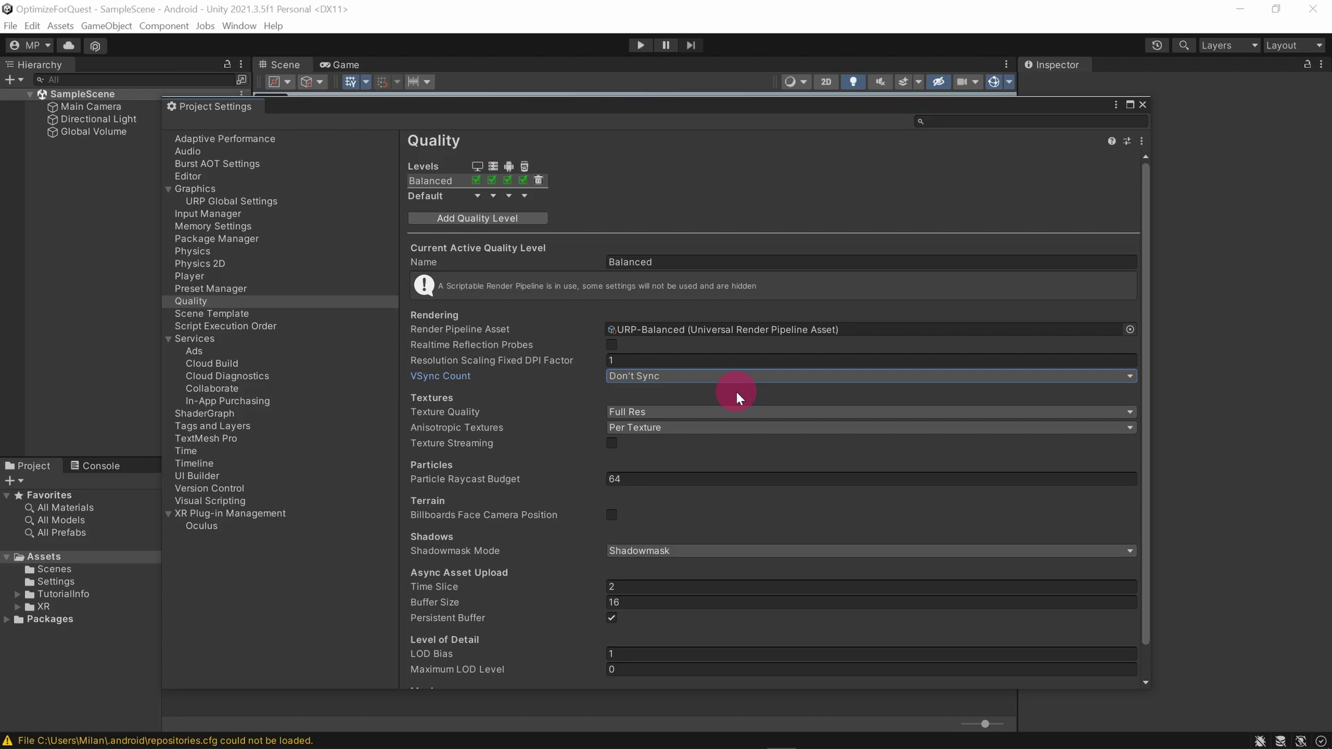
left_click(734, 428)
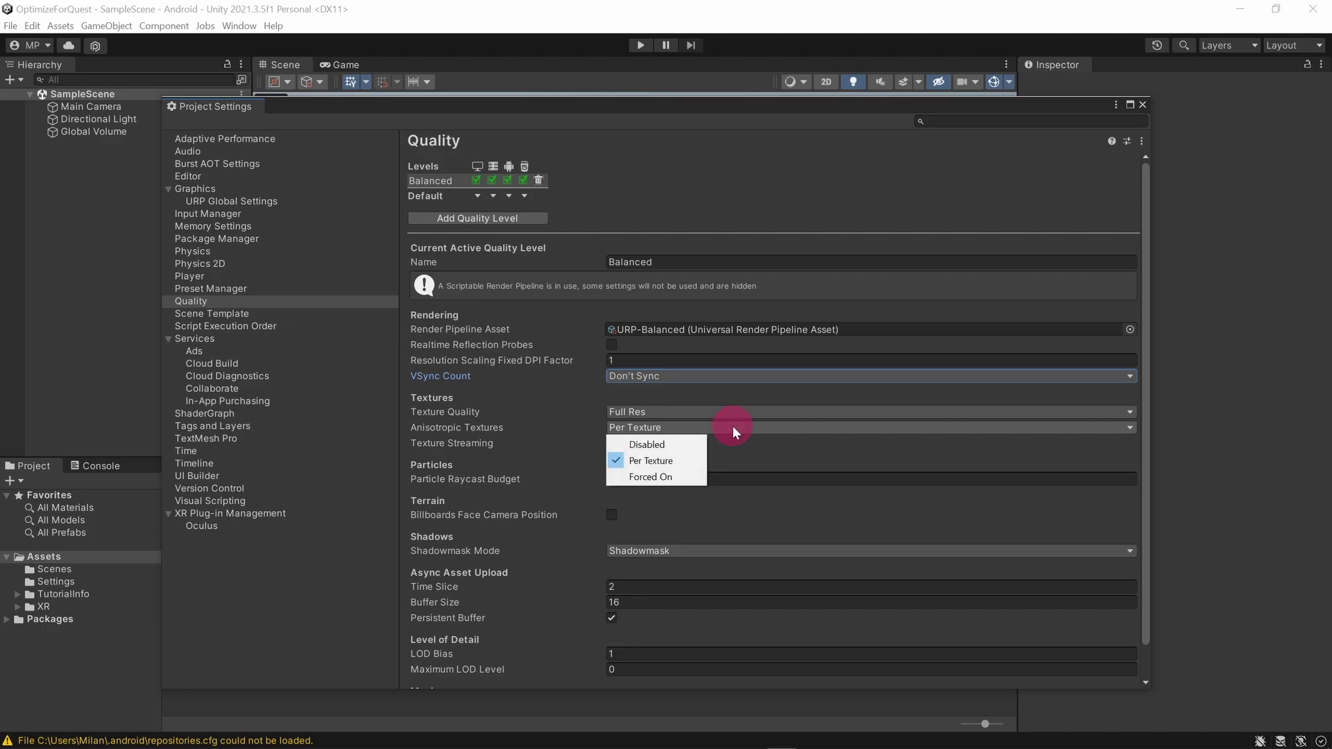
left_click(702, 444)
scroll(1146, 428, "down", 2)
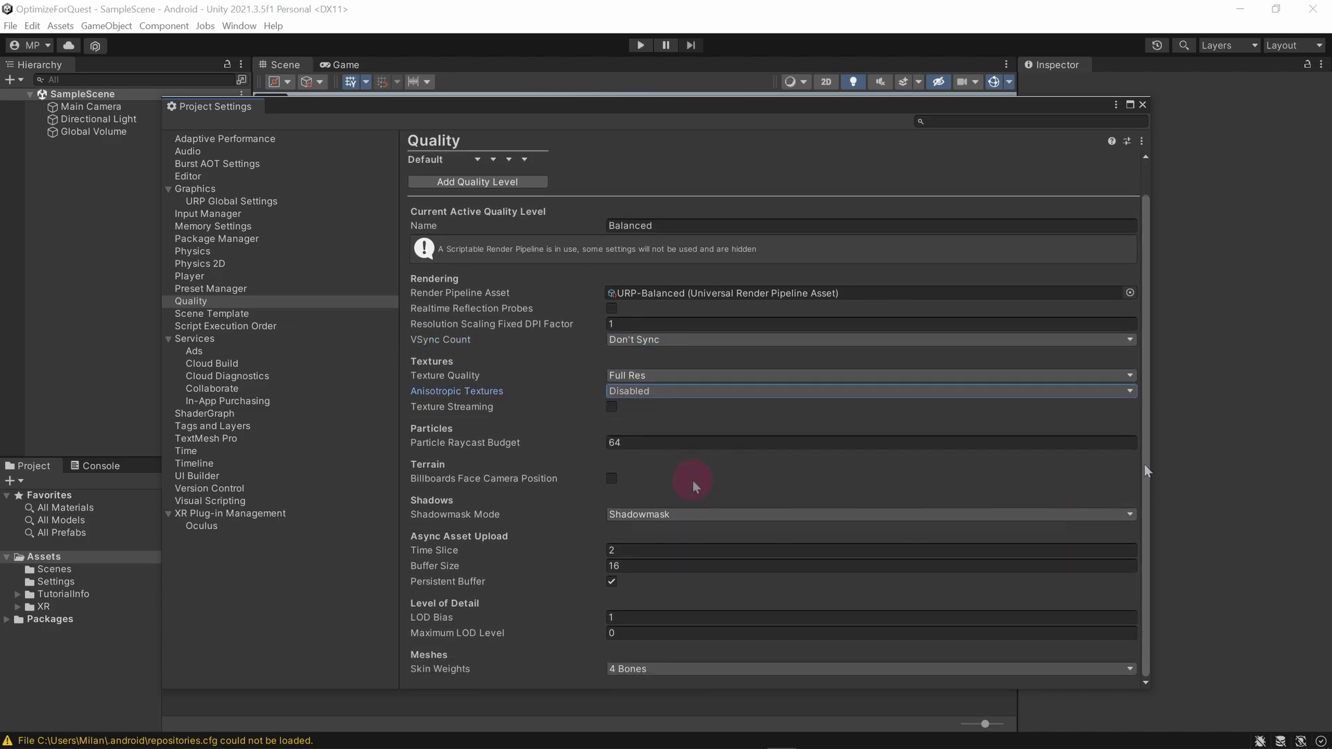
left_click(681, 673)
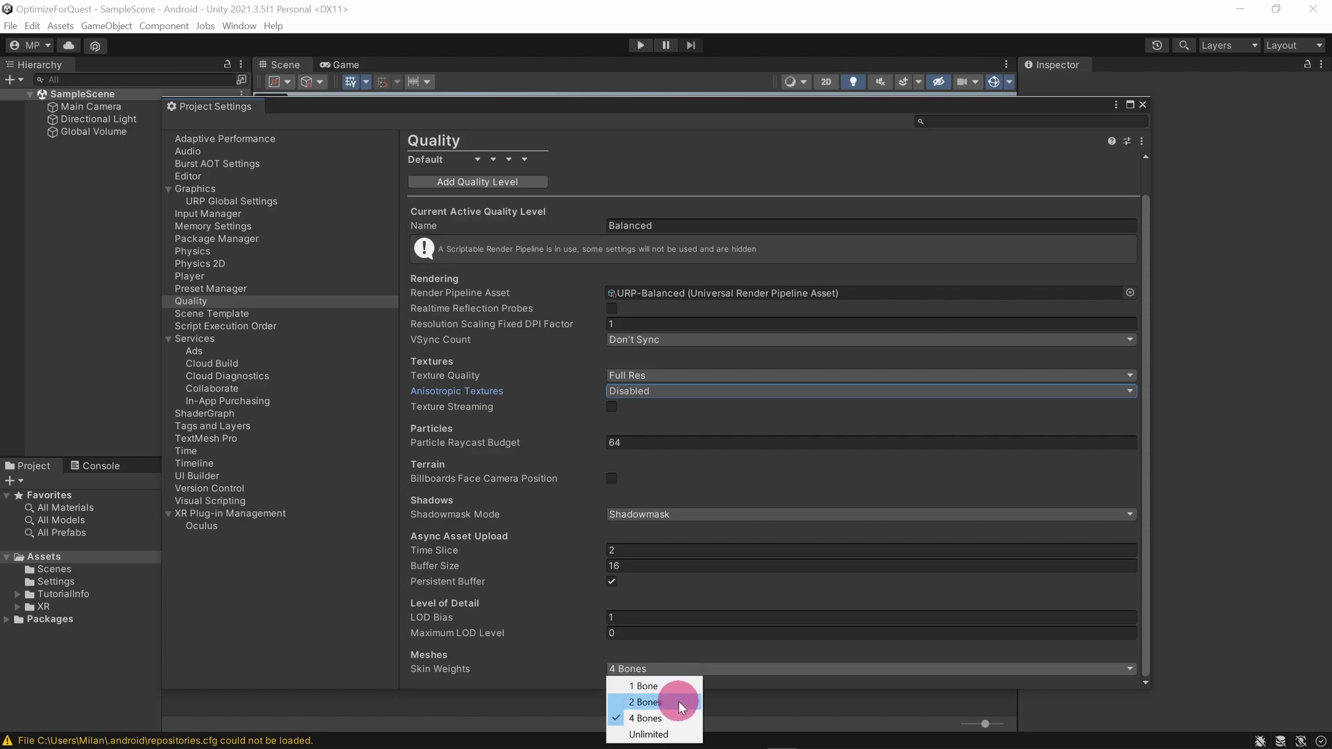
left_click(678, 701)
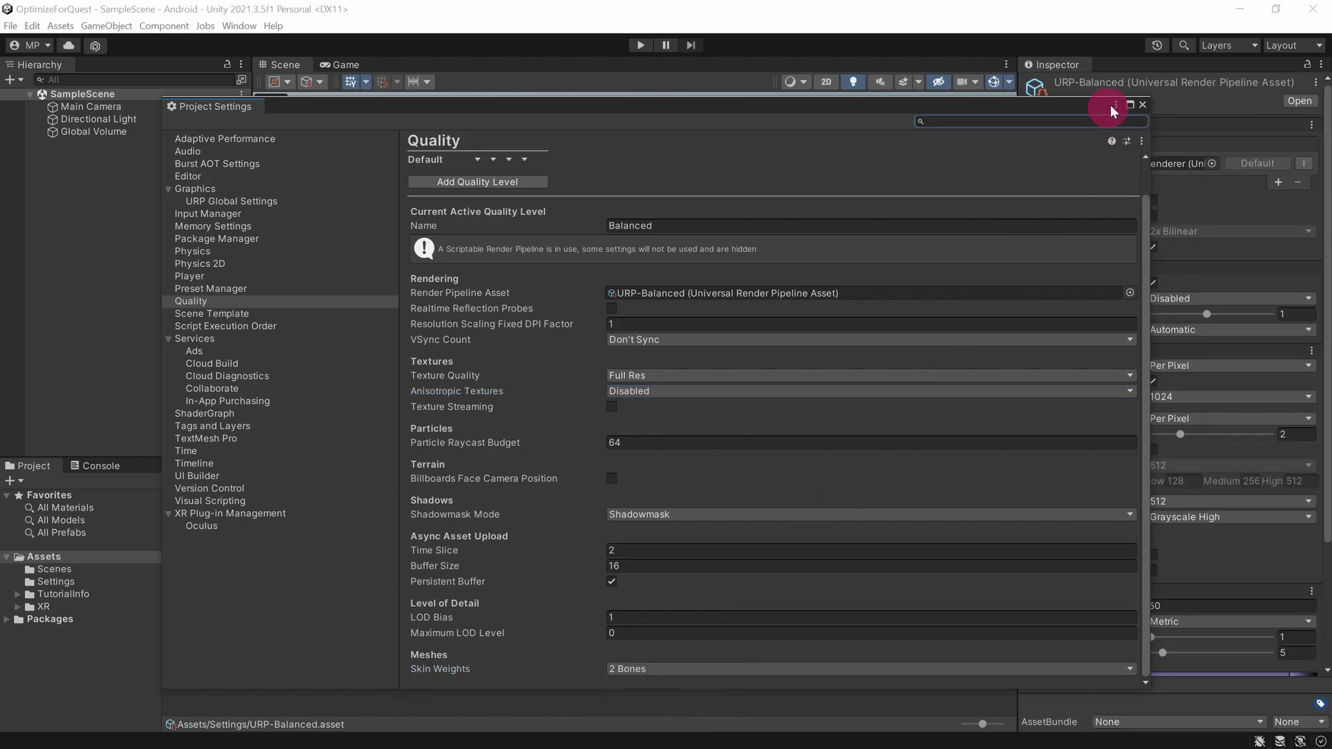
- Delete the four URP-HighFidelity and URP-Performant assets from Assets/Settings
left_click(1143, 106)
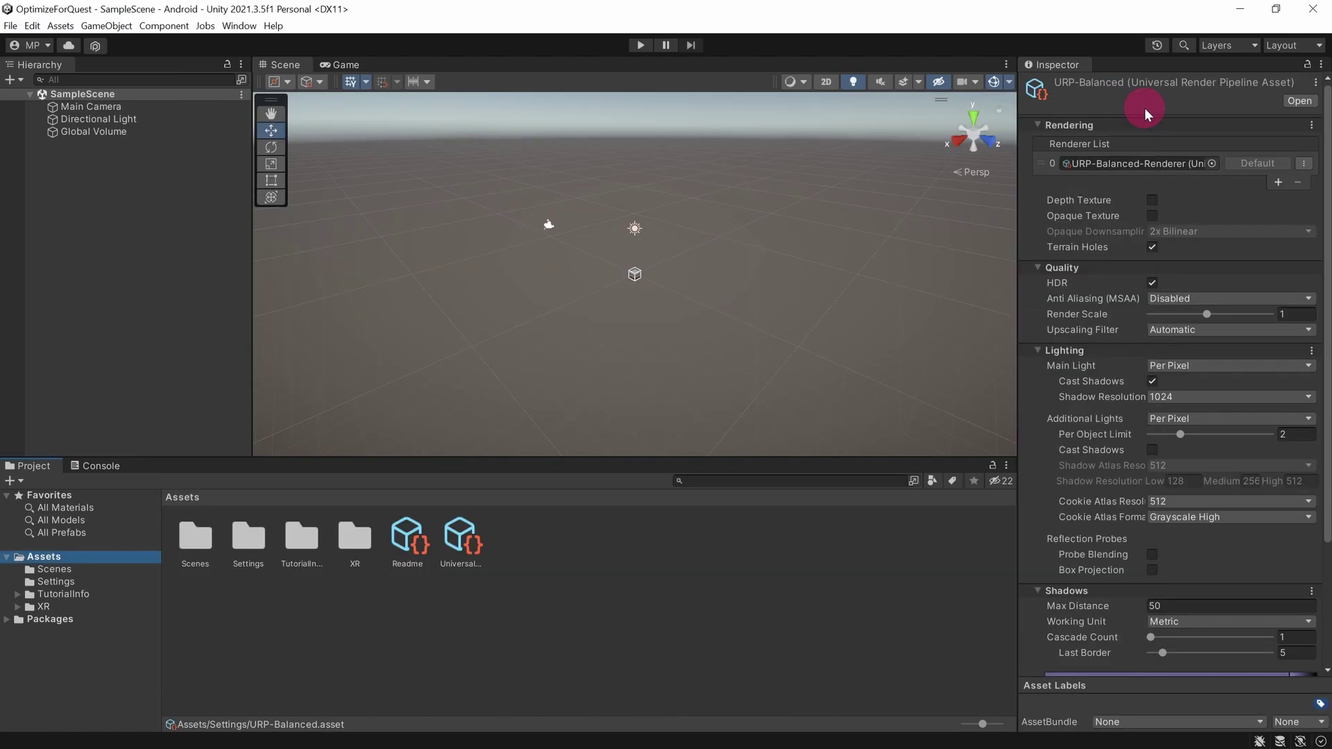
left_click(86, 580)
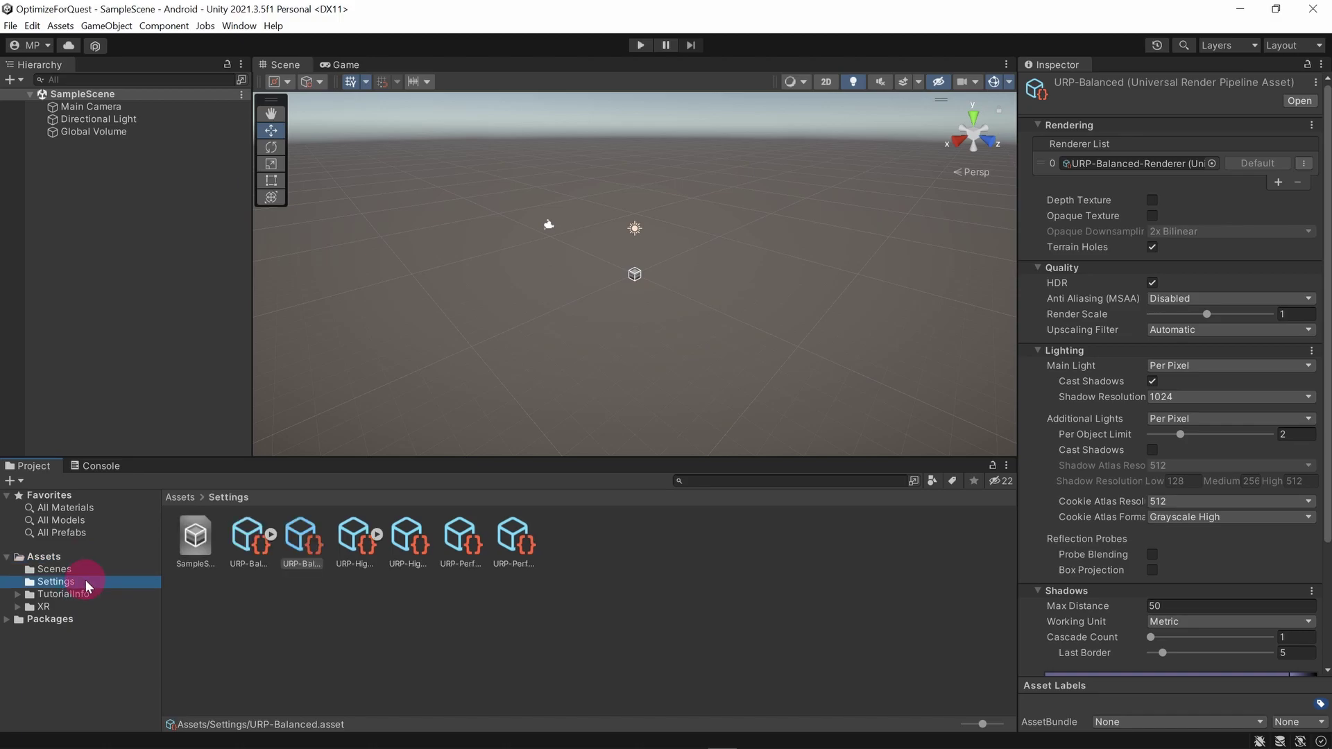
left_click_drag(981, 726, 965, 725)
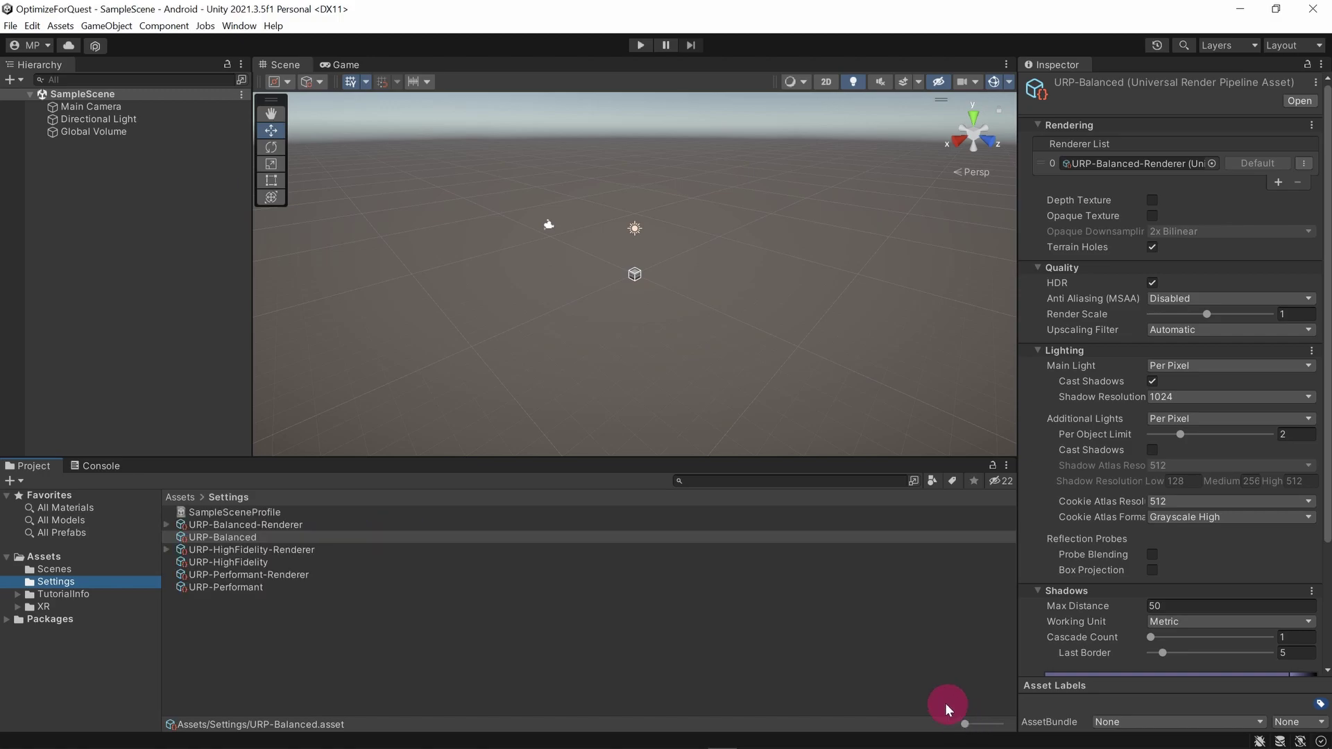
left_click(831, 659)
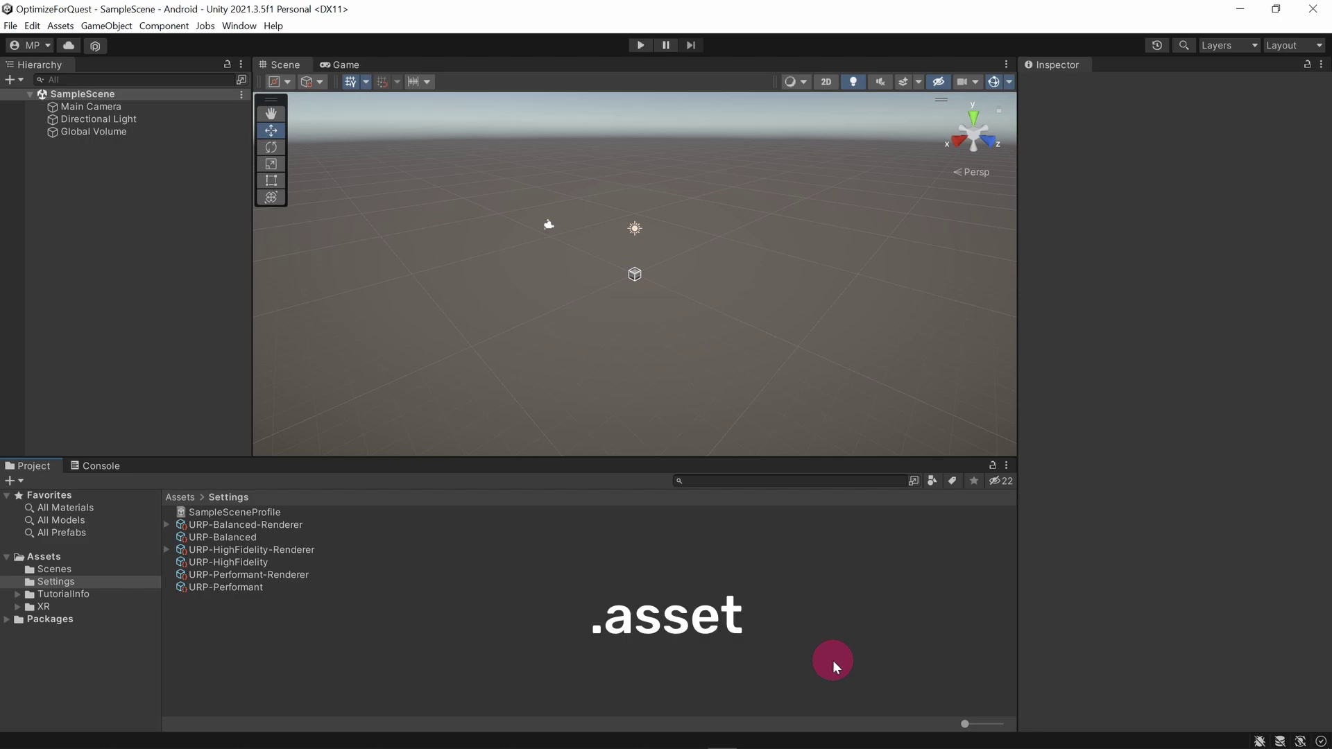
left_click(263, 549)
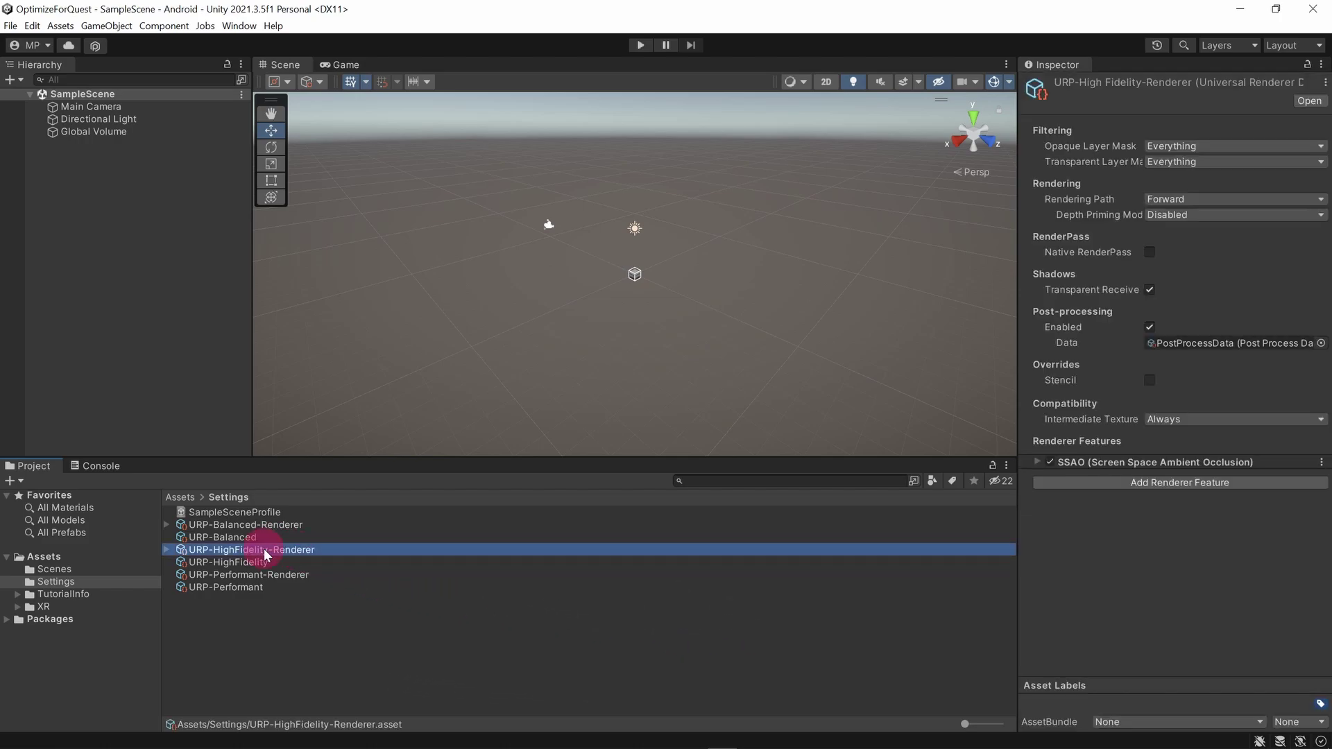
left_click(248, 587, "shift")
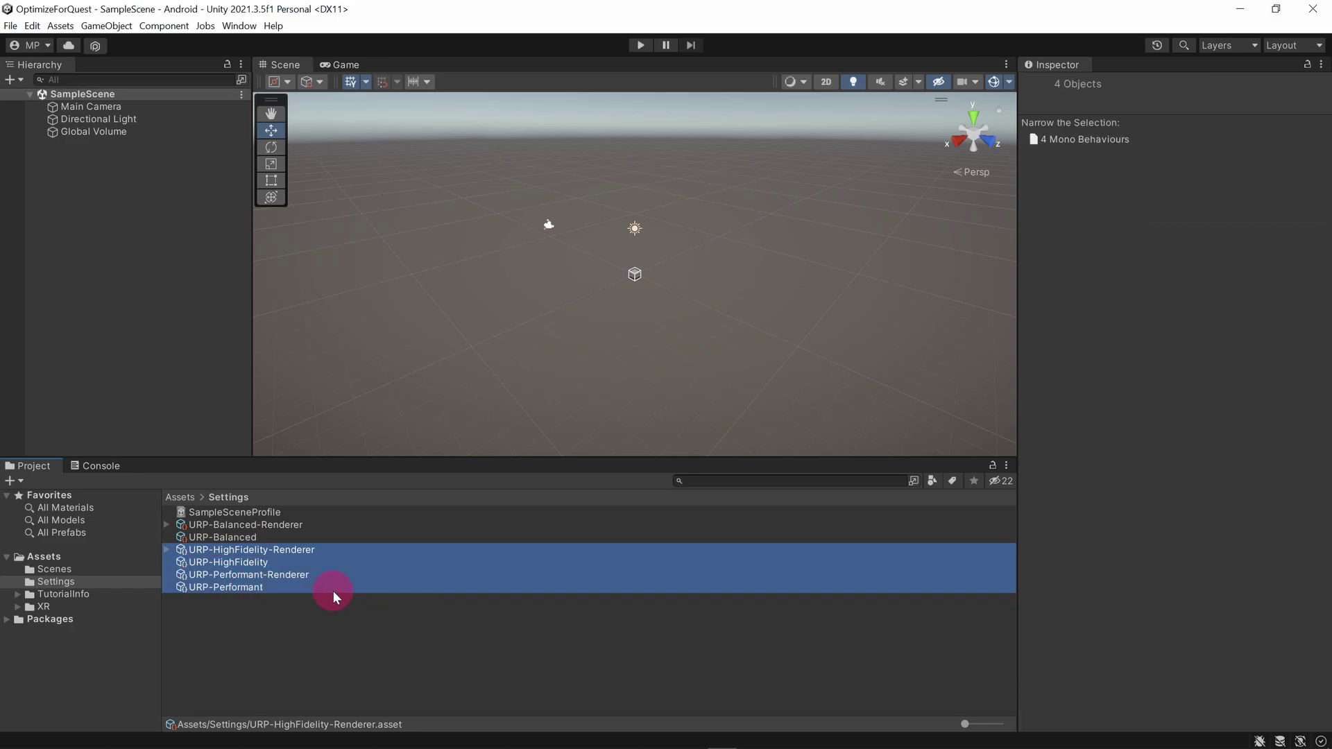
key("Delete")
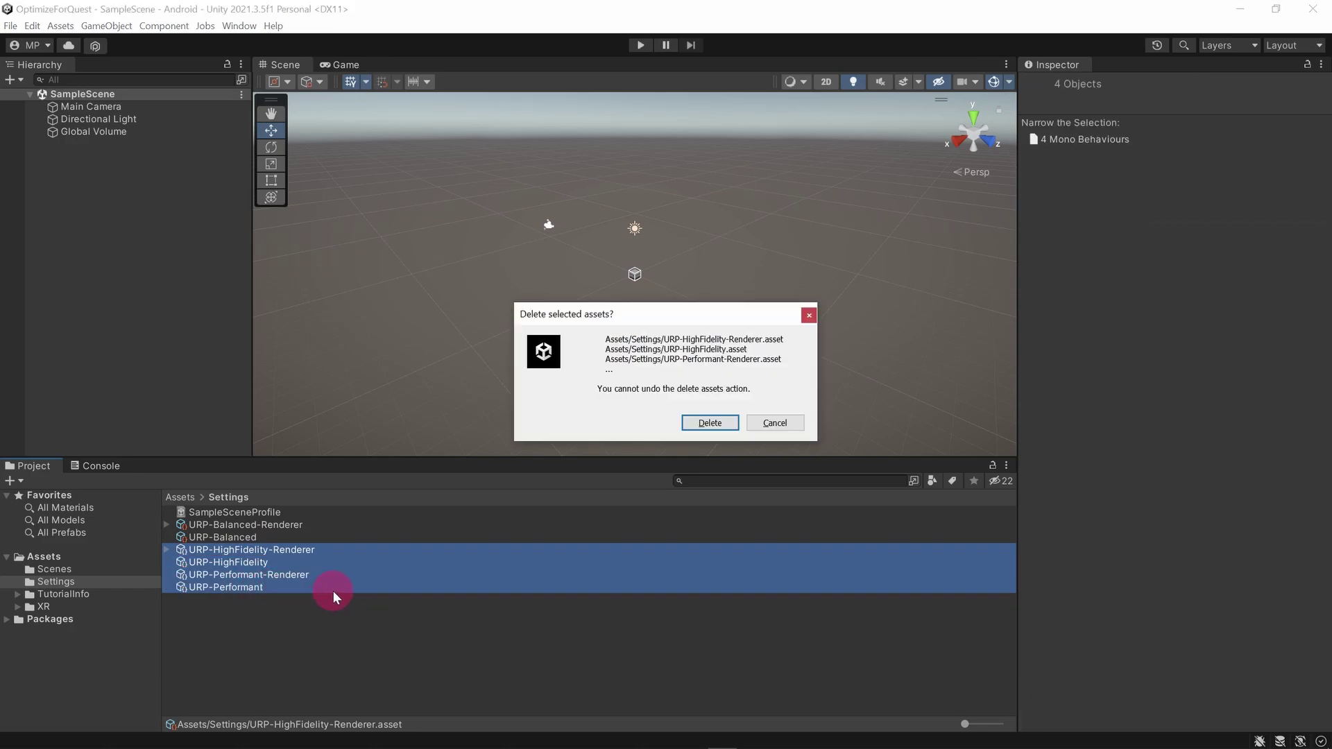
left_click(706, 421)
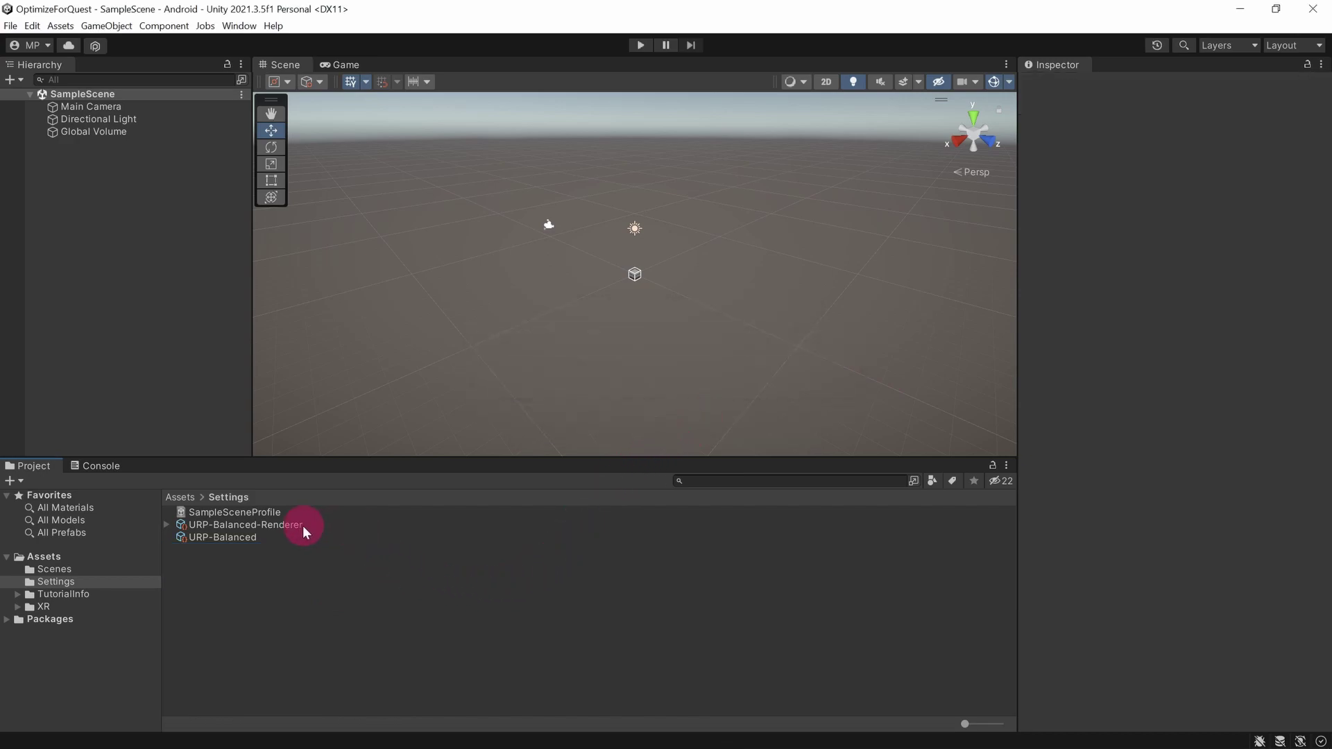
- Disable post-processing and remove SSAO on URP-Balanced-Renderer, then delete the Global Volume
left_click(279, 527)
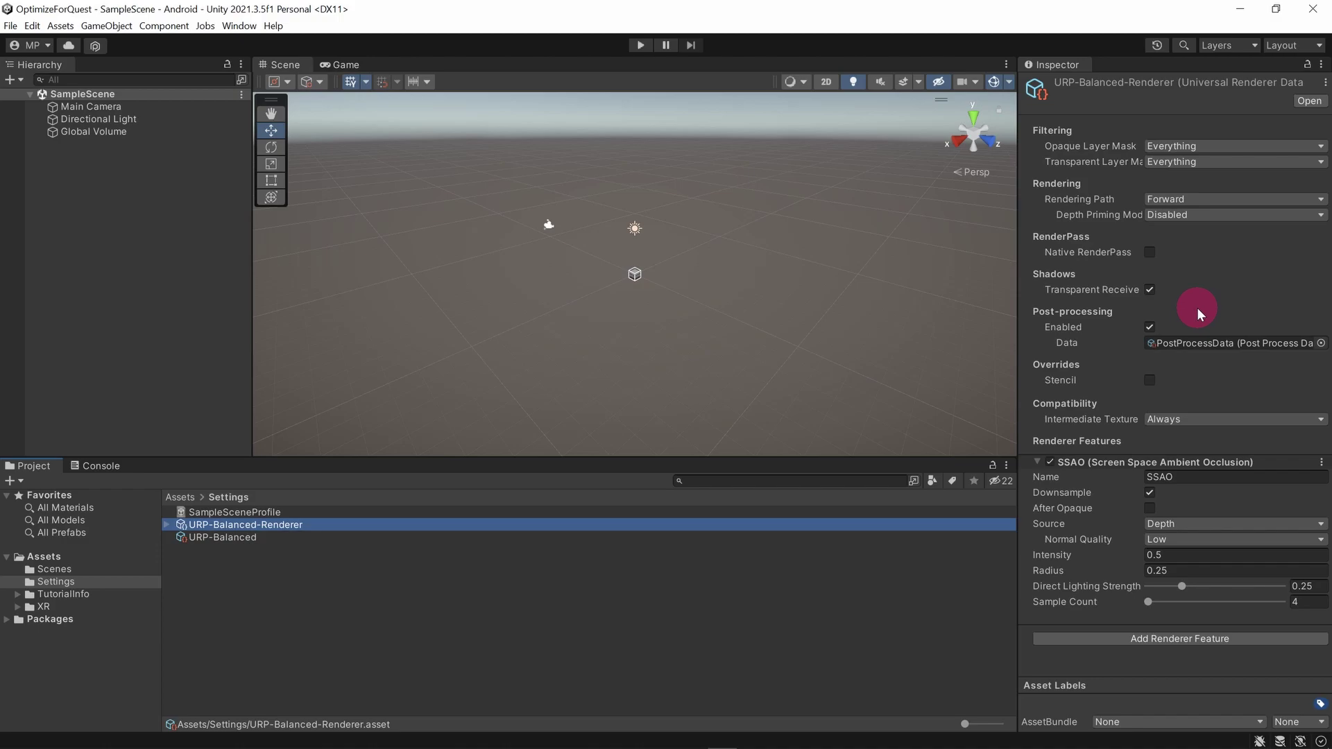
left_click(1149, 326)
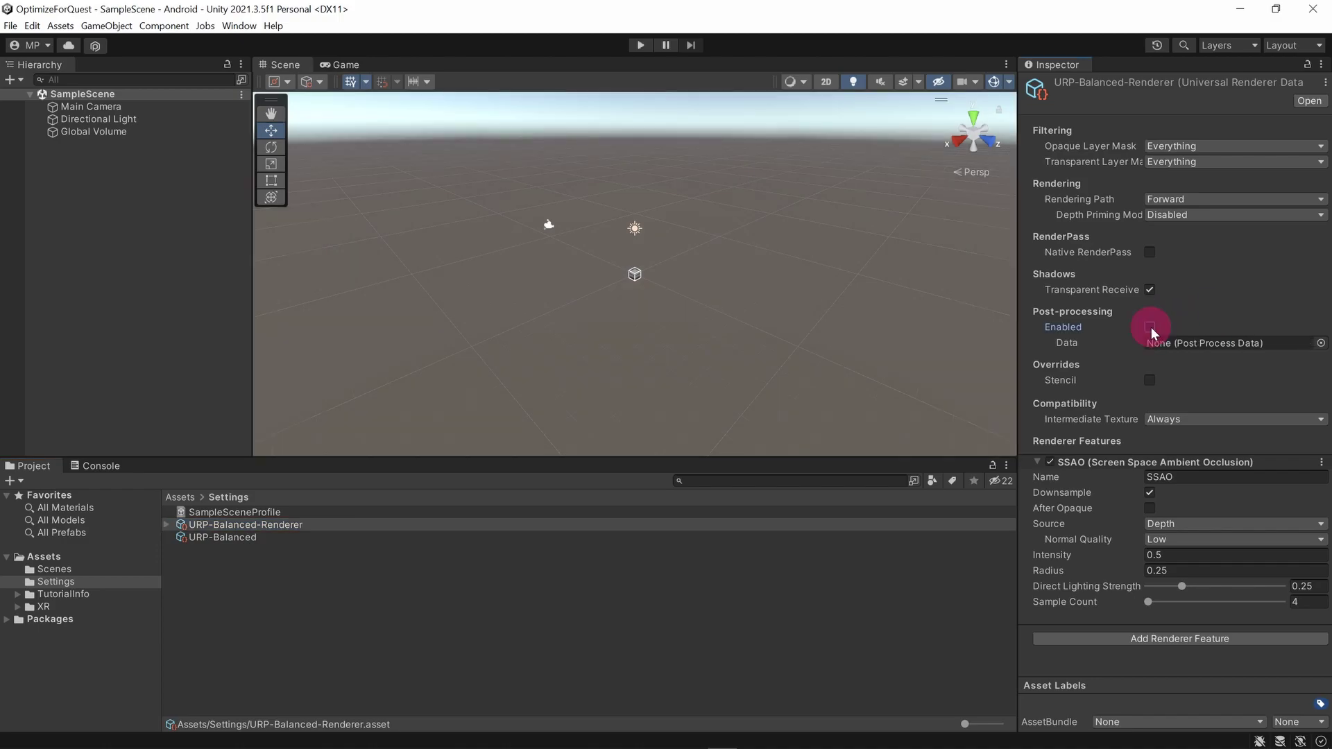
left_click(1320, 463)
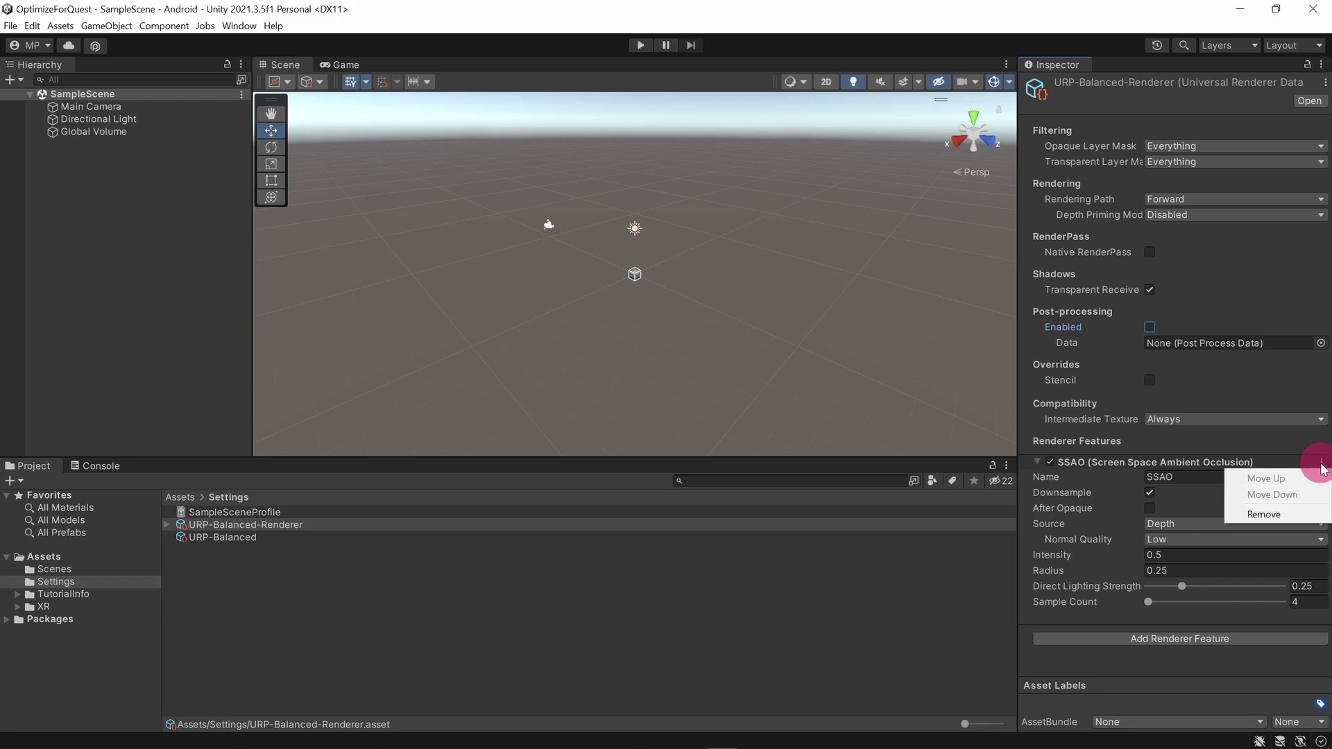
left_click(1283, 512)
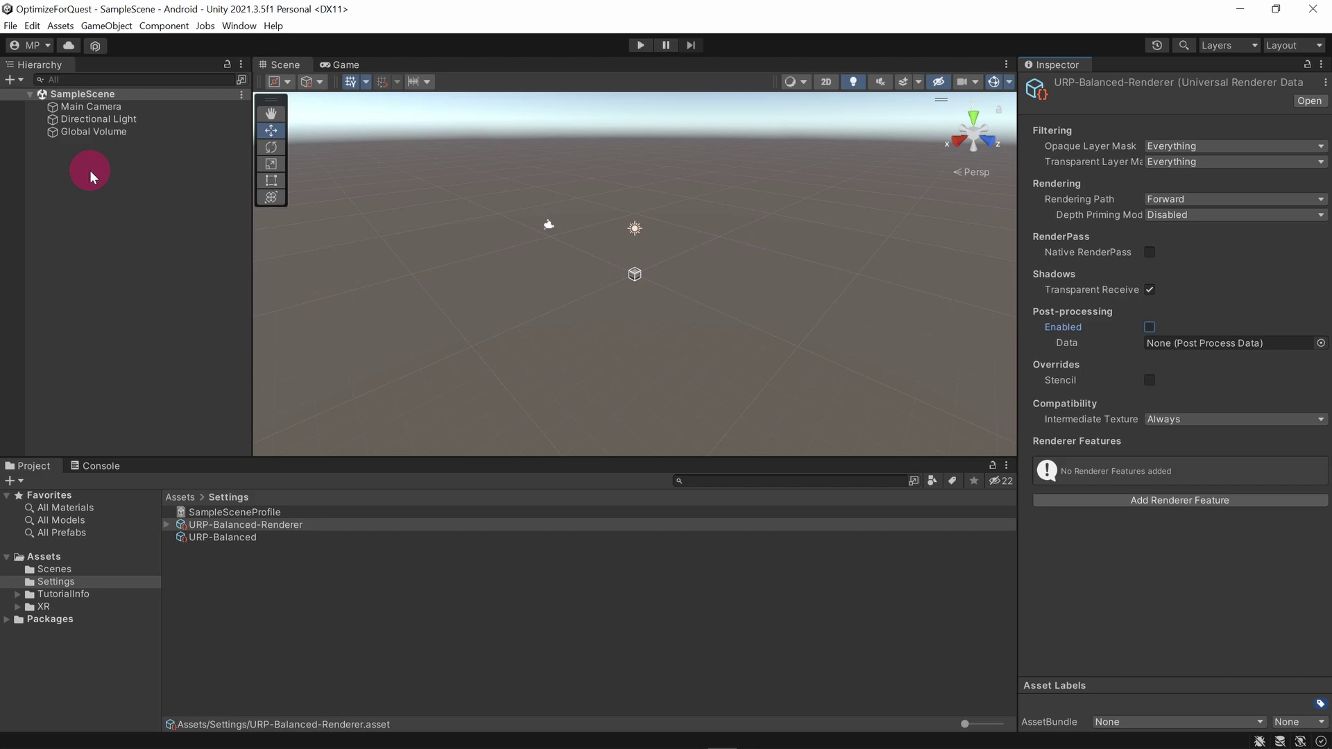
left_click(93, 131)
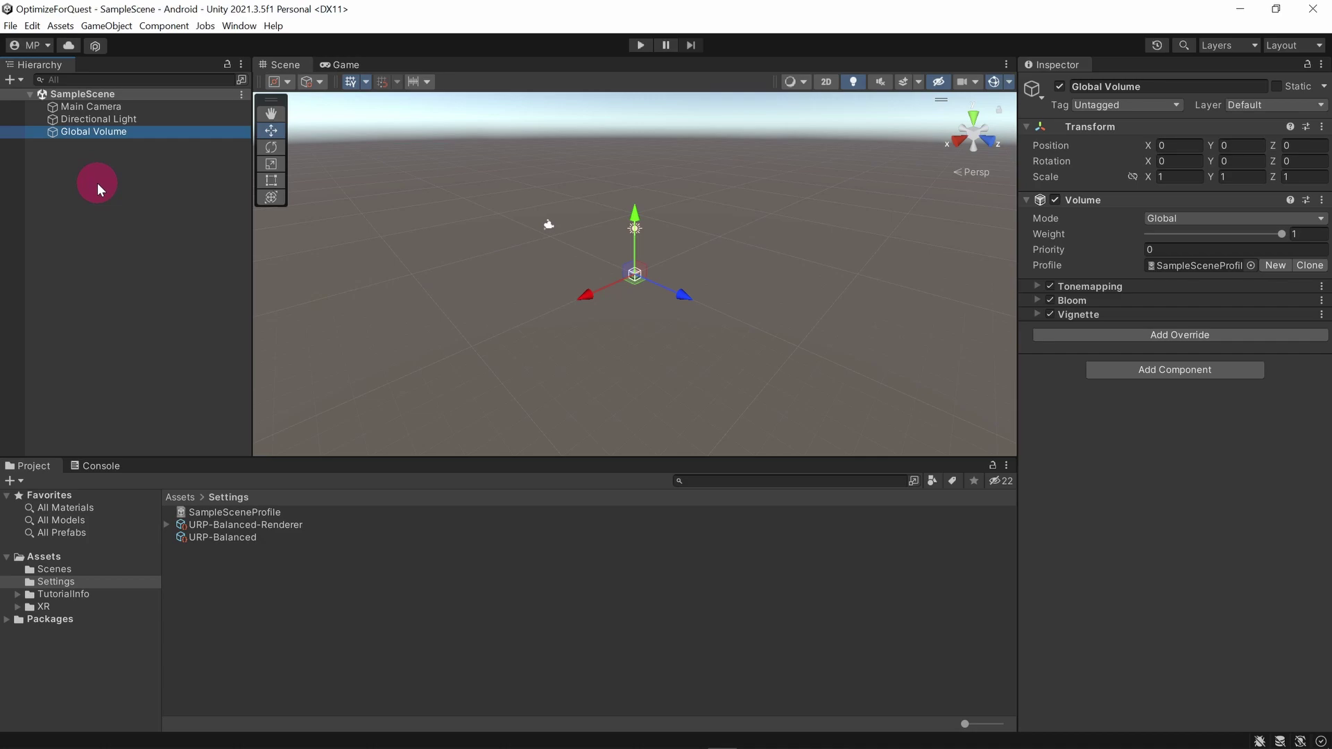
key("Delete")
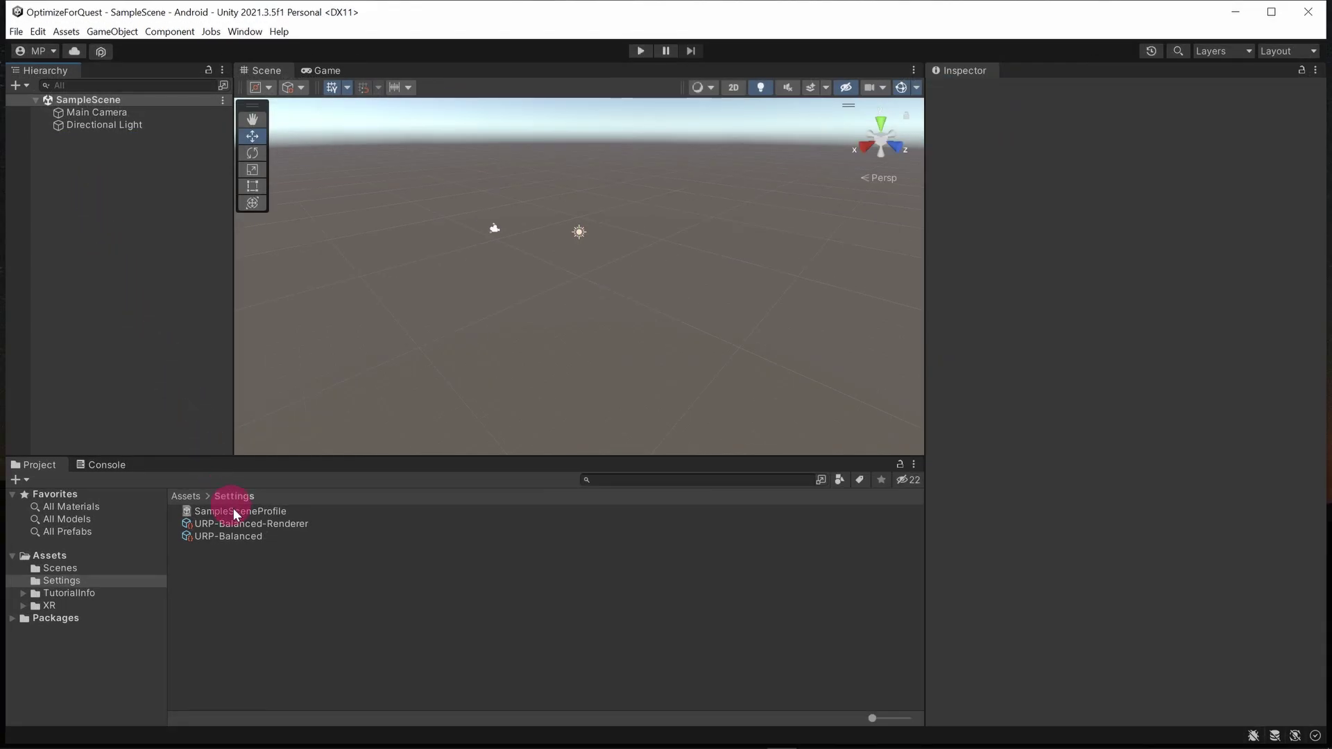
- In the URP-Balanced asset, disable Terrain Holes and set anti-aliasing (MSAA) to 4x
left_click(245, 534)
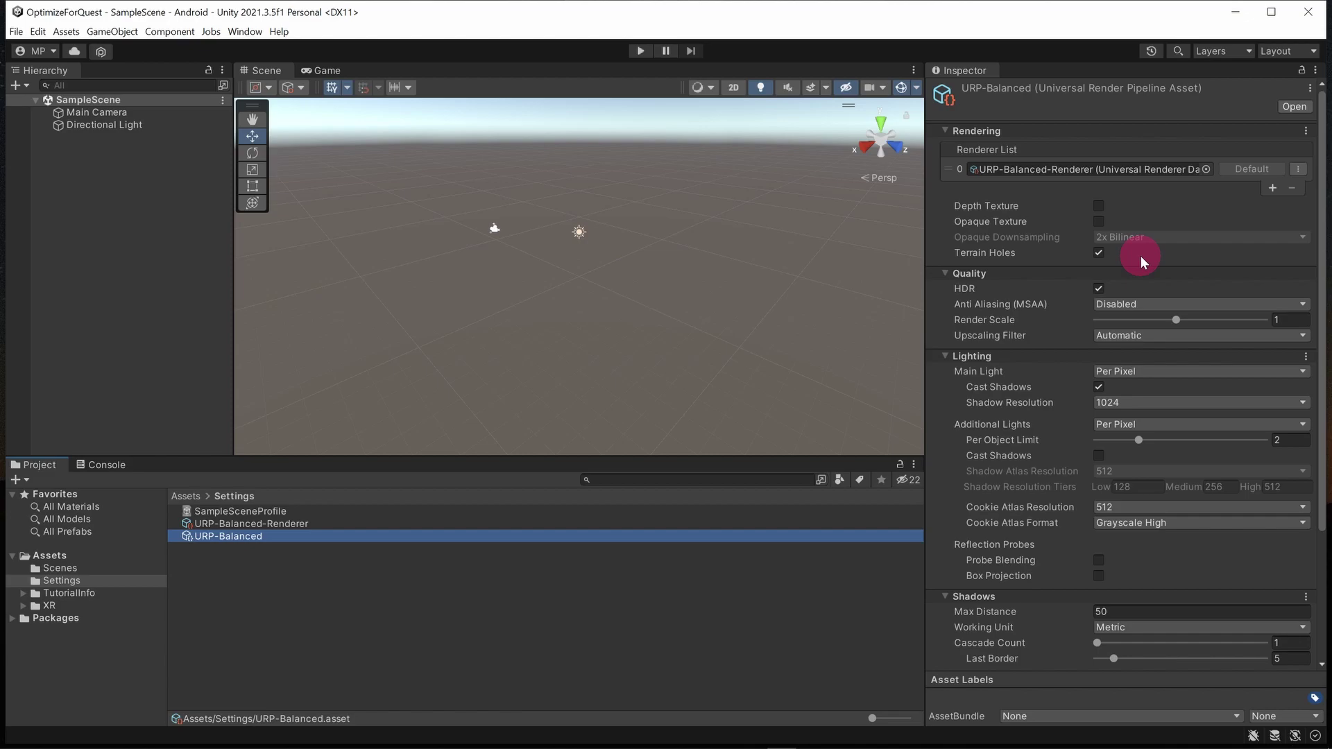
left_click(1098, 252)
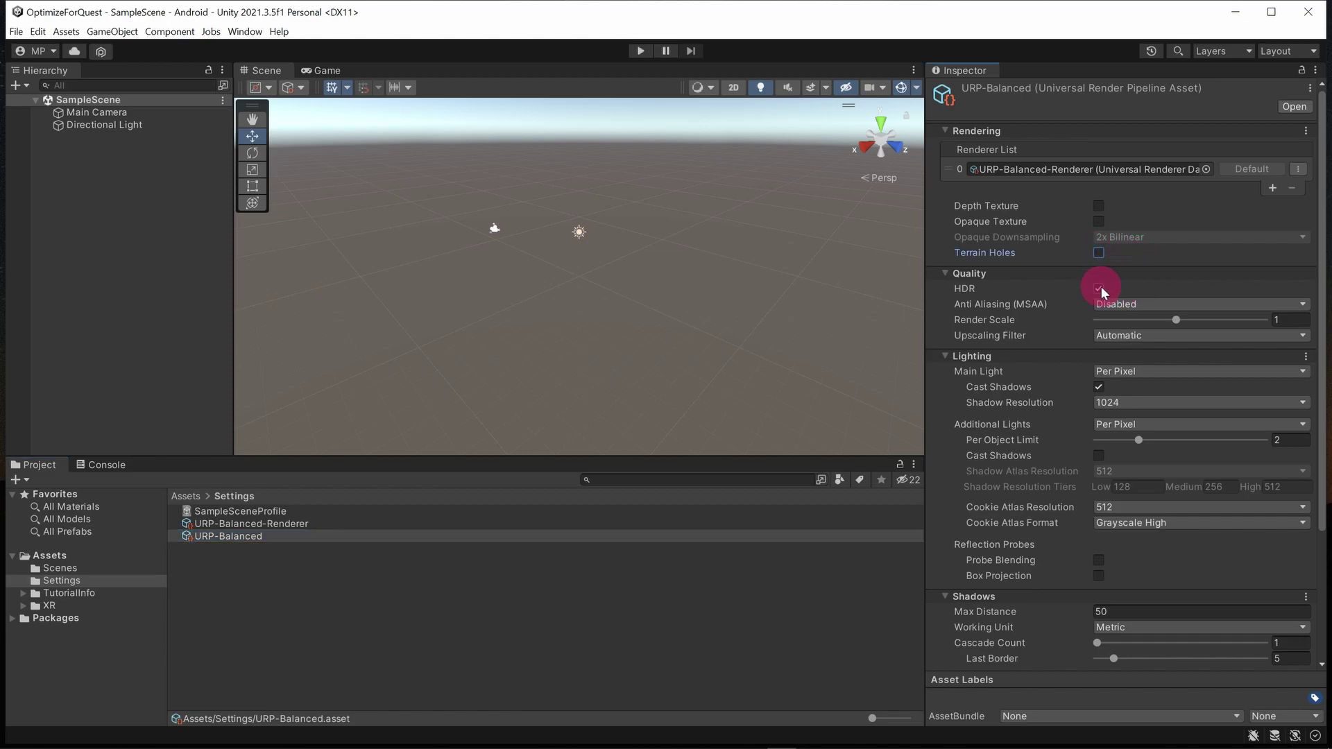
left_click(1202, 305)
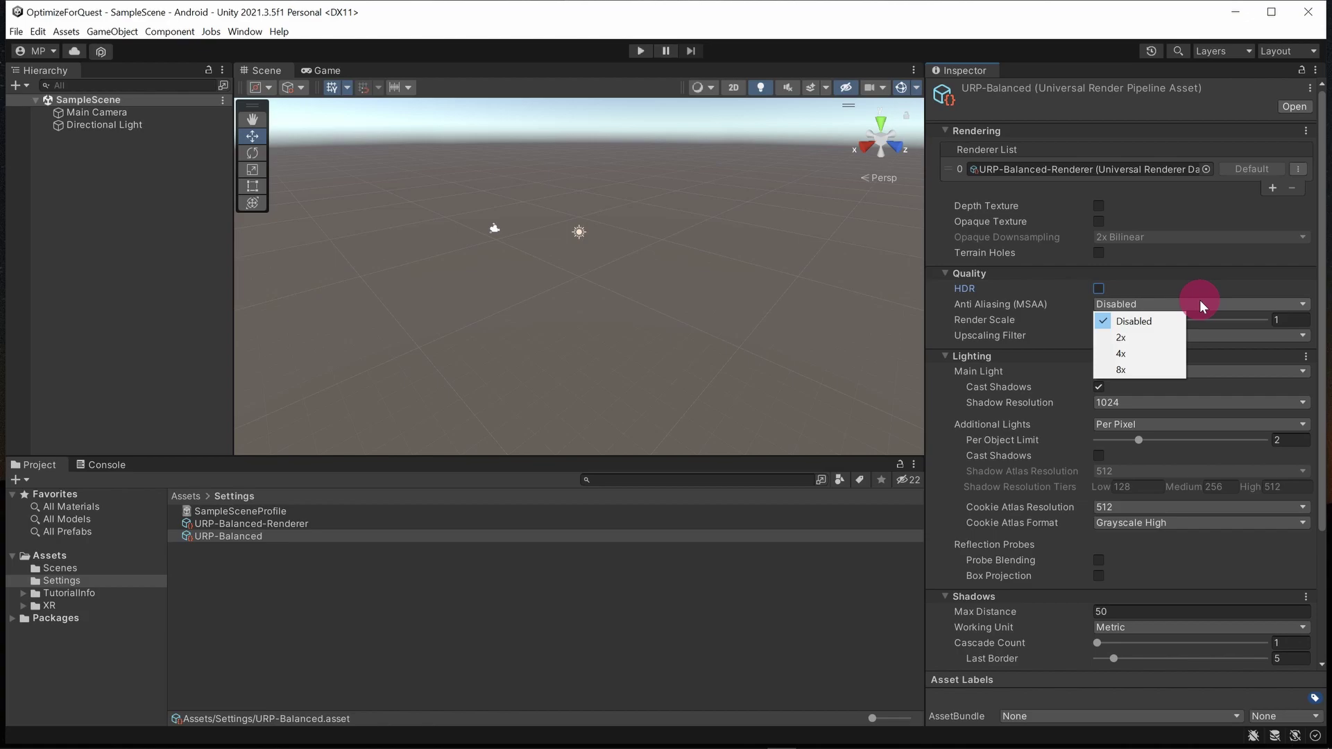
left_click(1162, 354)
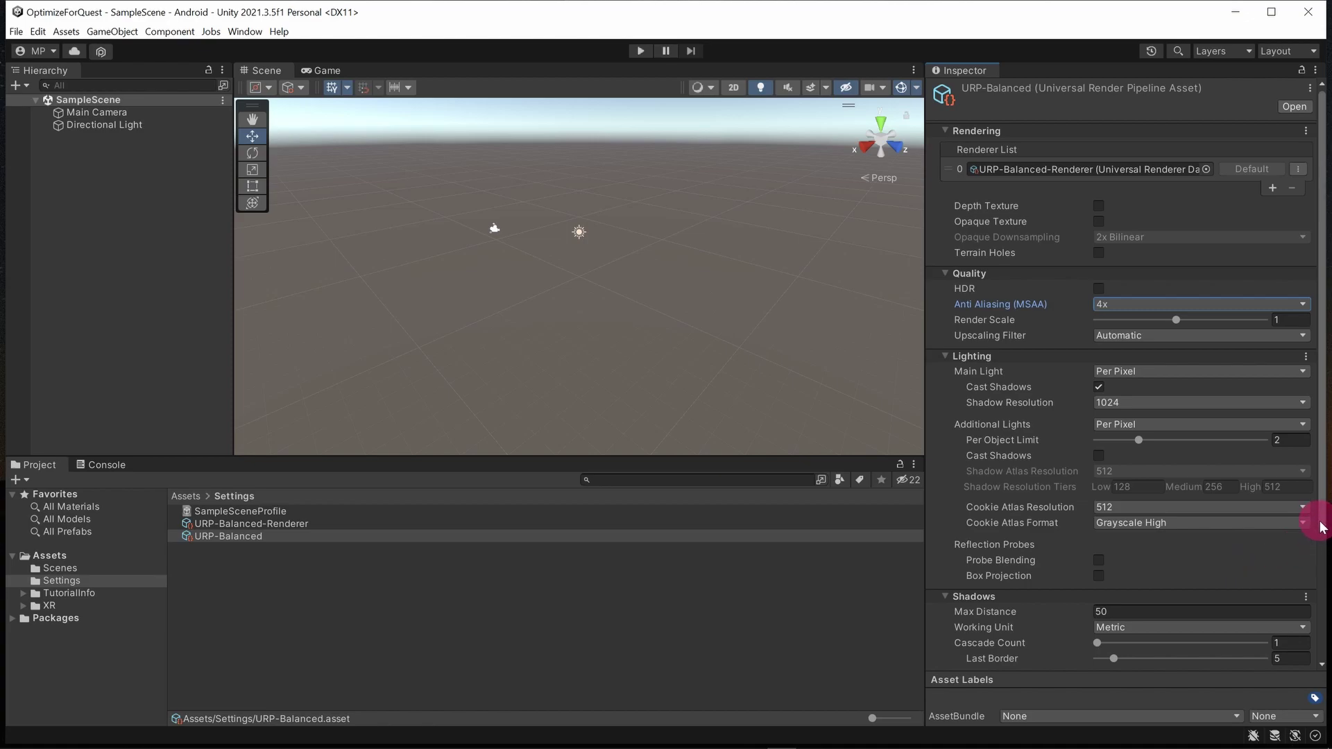
left_click_drag(1321, 529, 1307, 656)
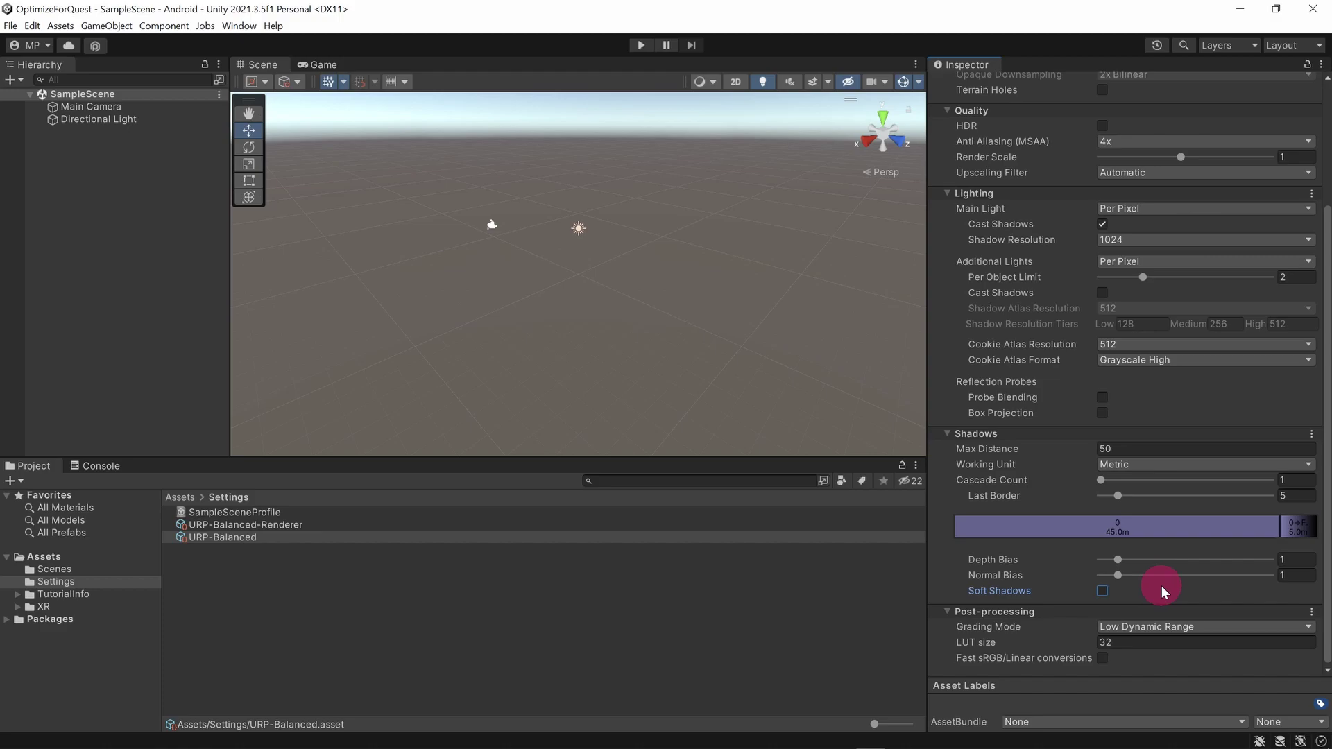
- Assign URP-Balanced as the Graphics render pipeline asset, then show the URP Global Settings page
left_click(38, 29)
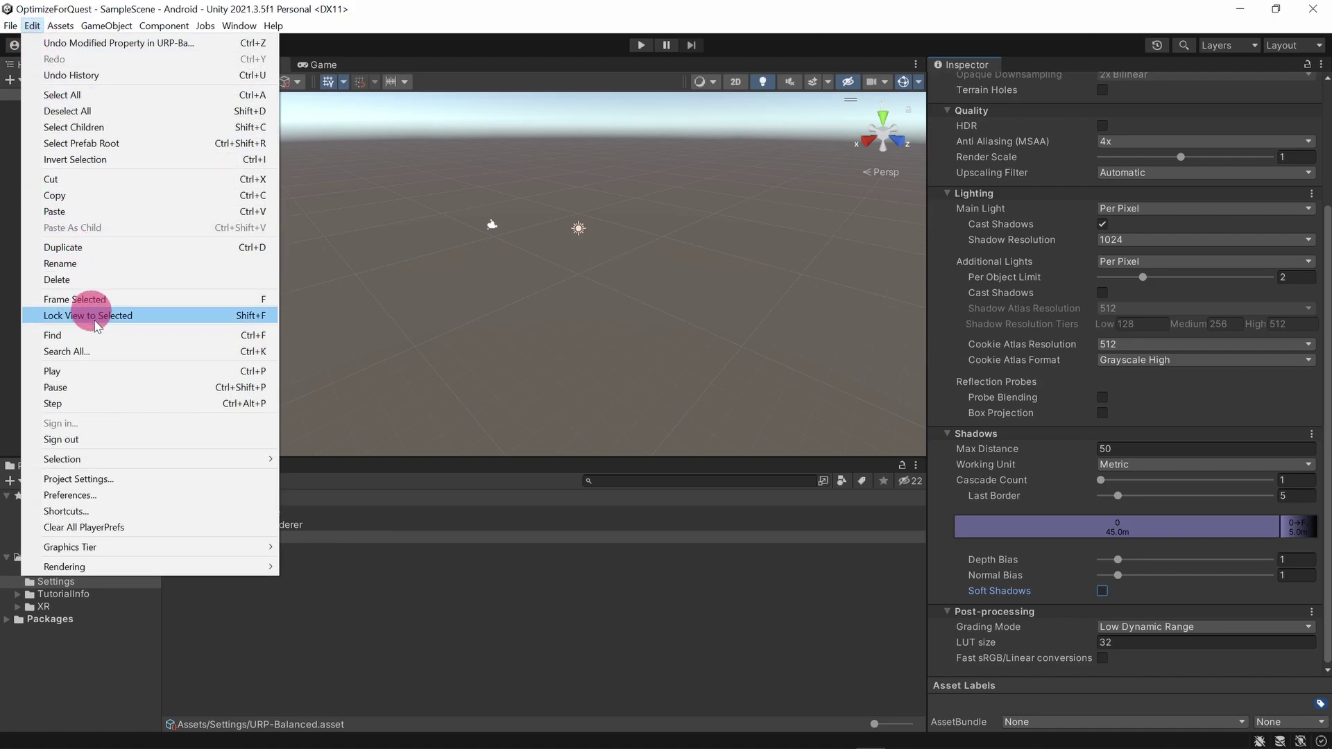
left_click(119, 479)
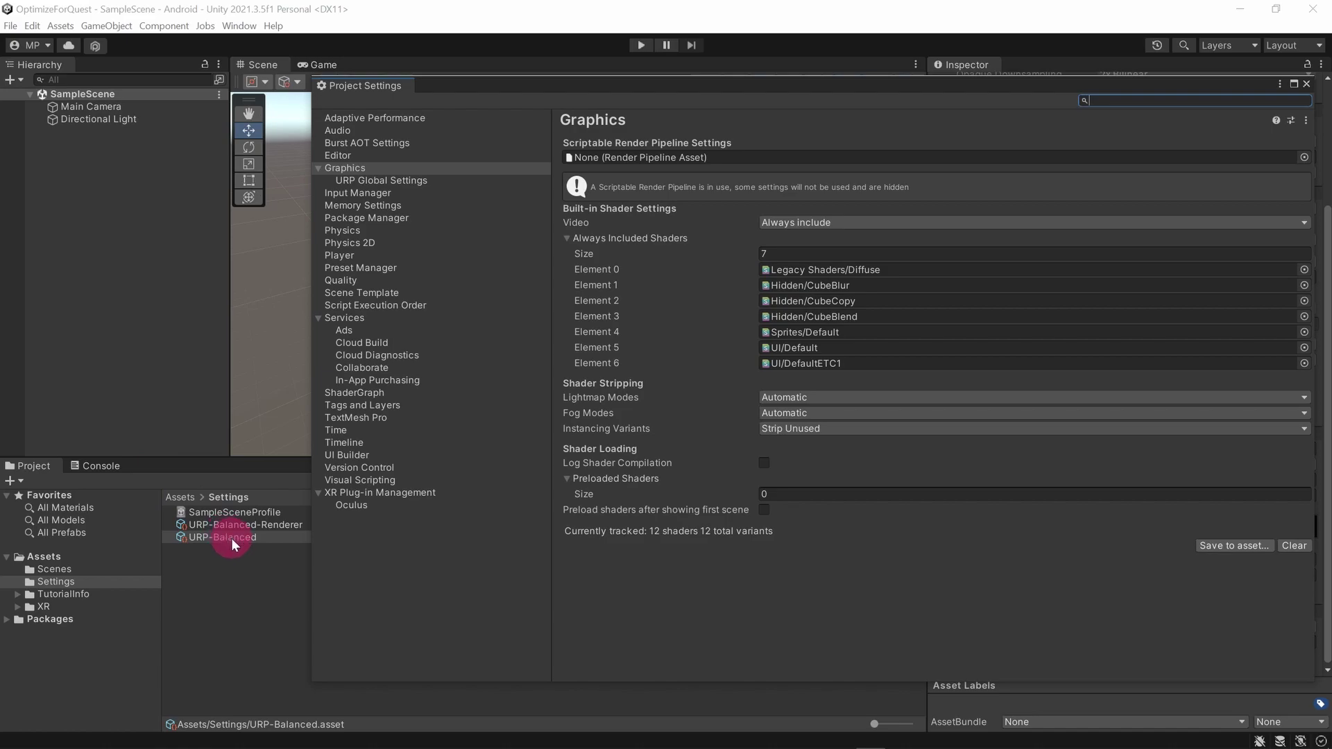
left_click_drag(231, 539, 648, 158)
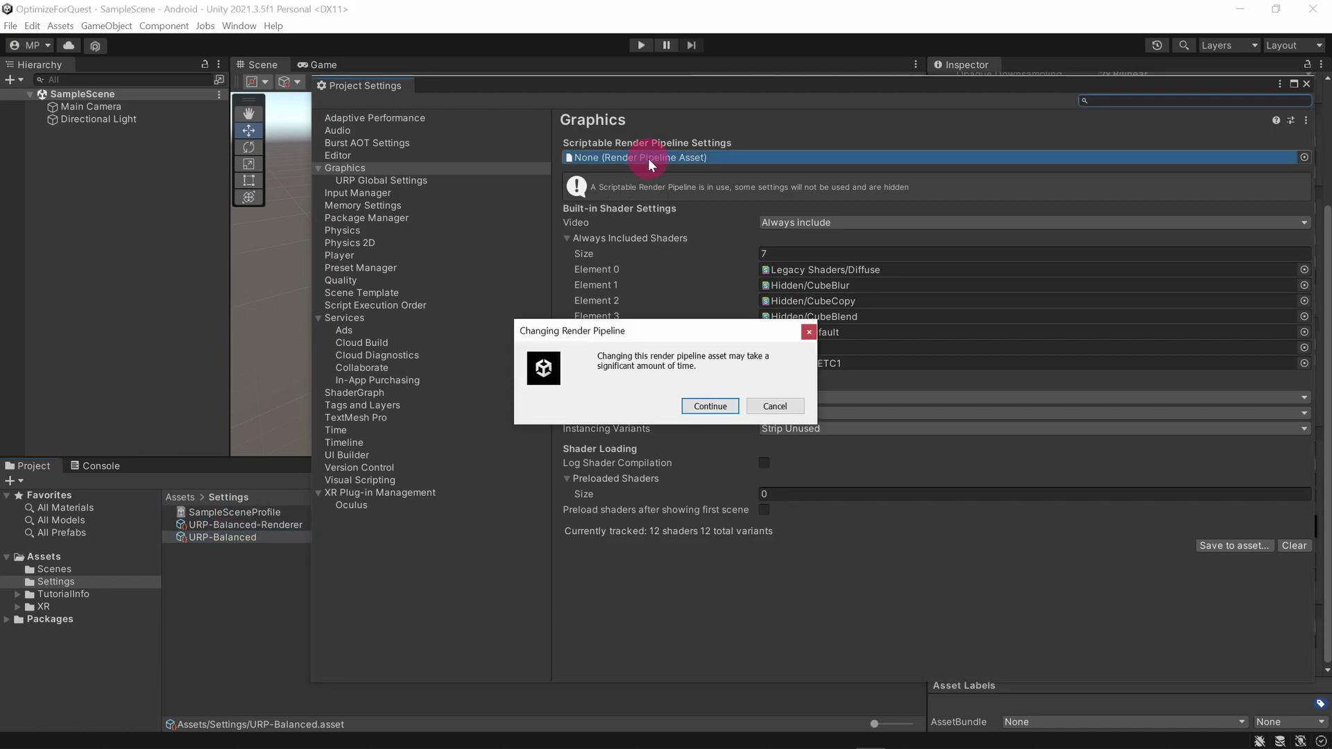
left_click(707, 408)
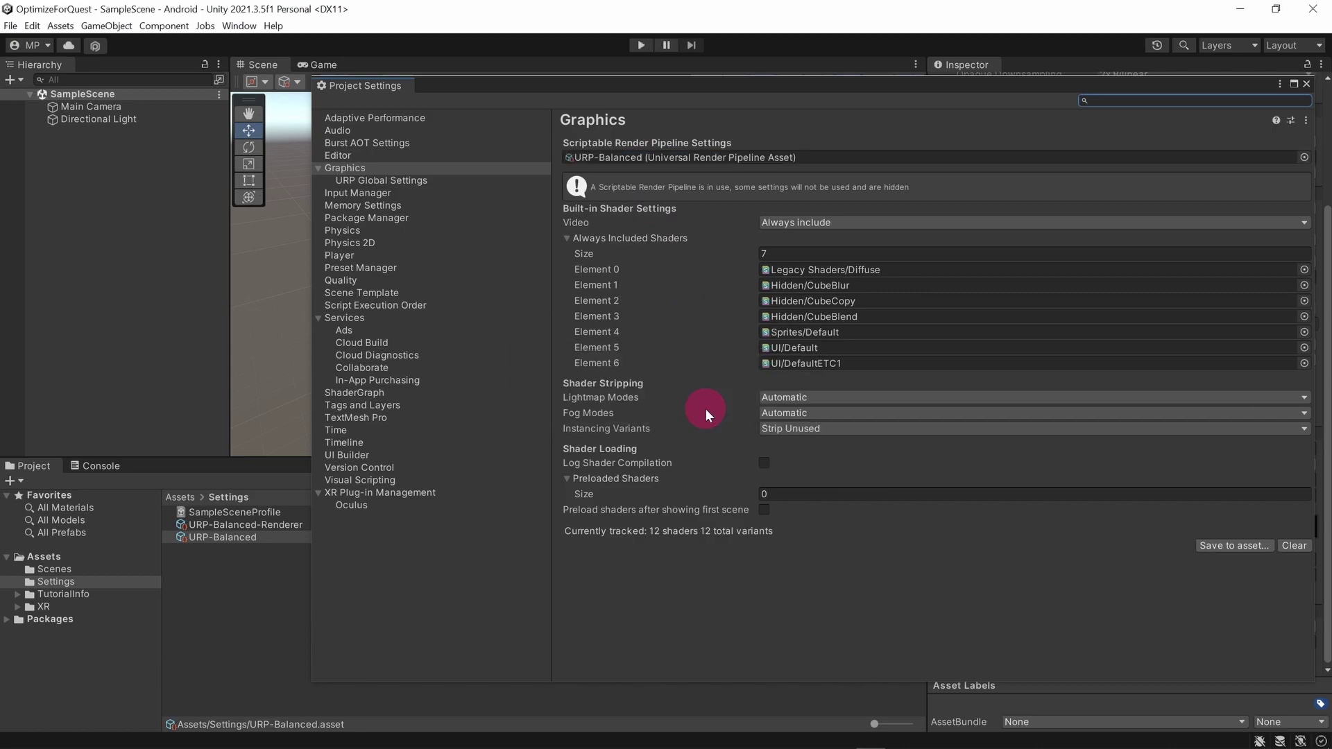
left_click(380, 181)
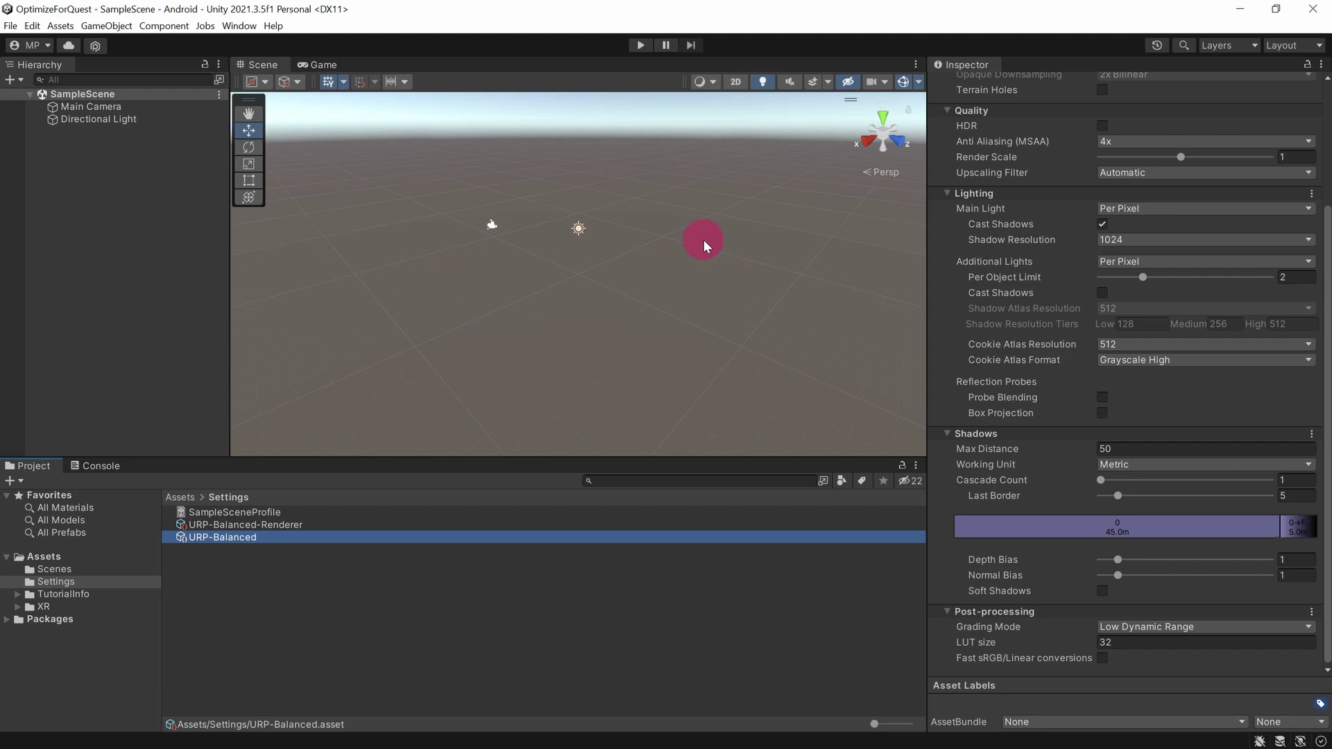
- Close the editor and open the Add modules list for the 2021.3.5f1 install in Unity Hub
left_click(1321, 13)
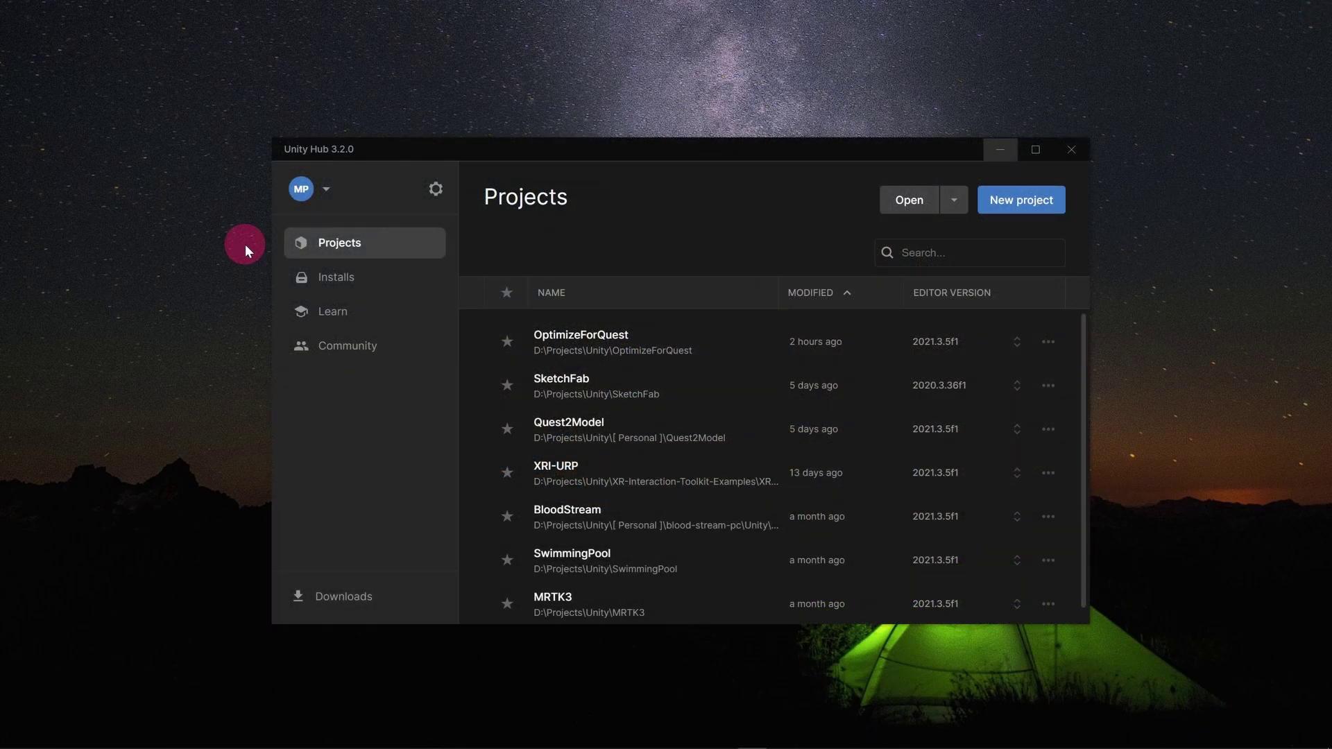
left_click(390, 278)
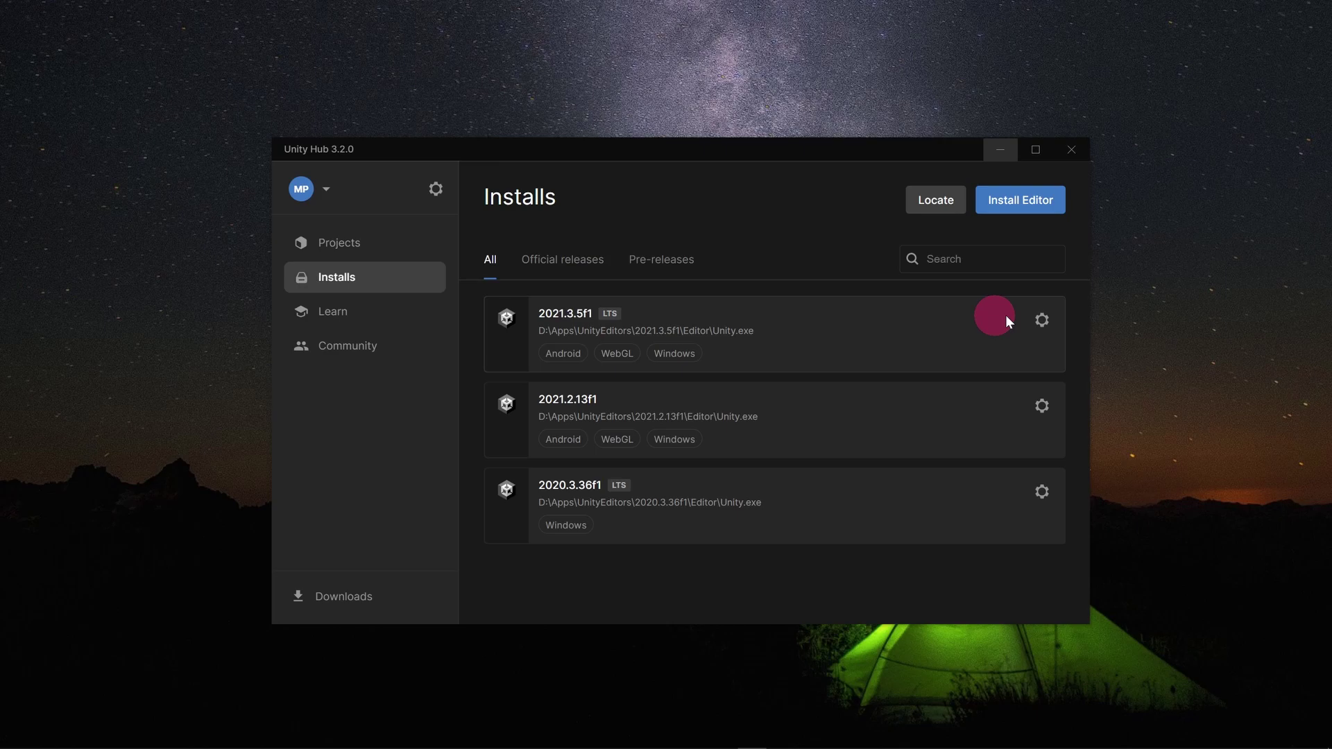
left_click(1041, 320)
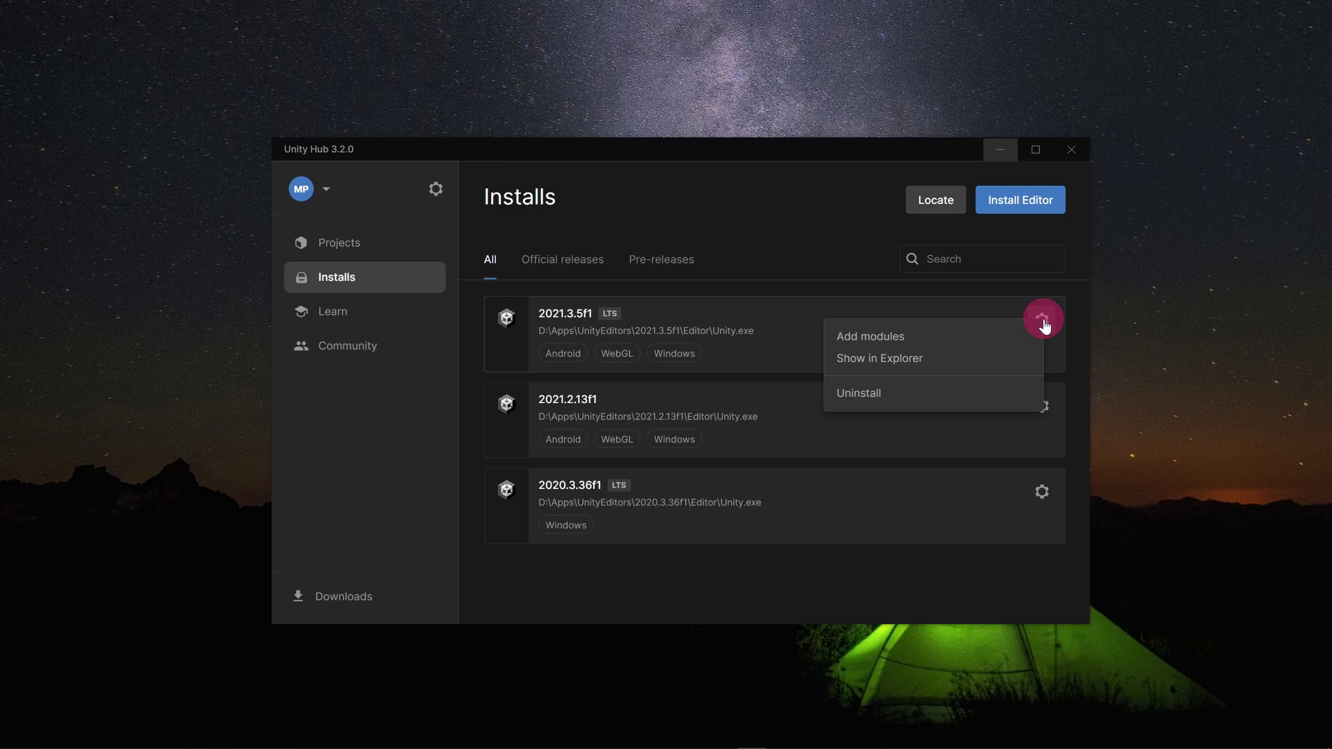
left_click(996, 337)
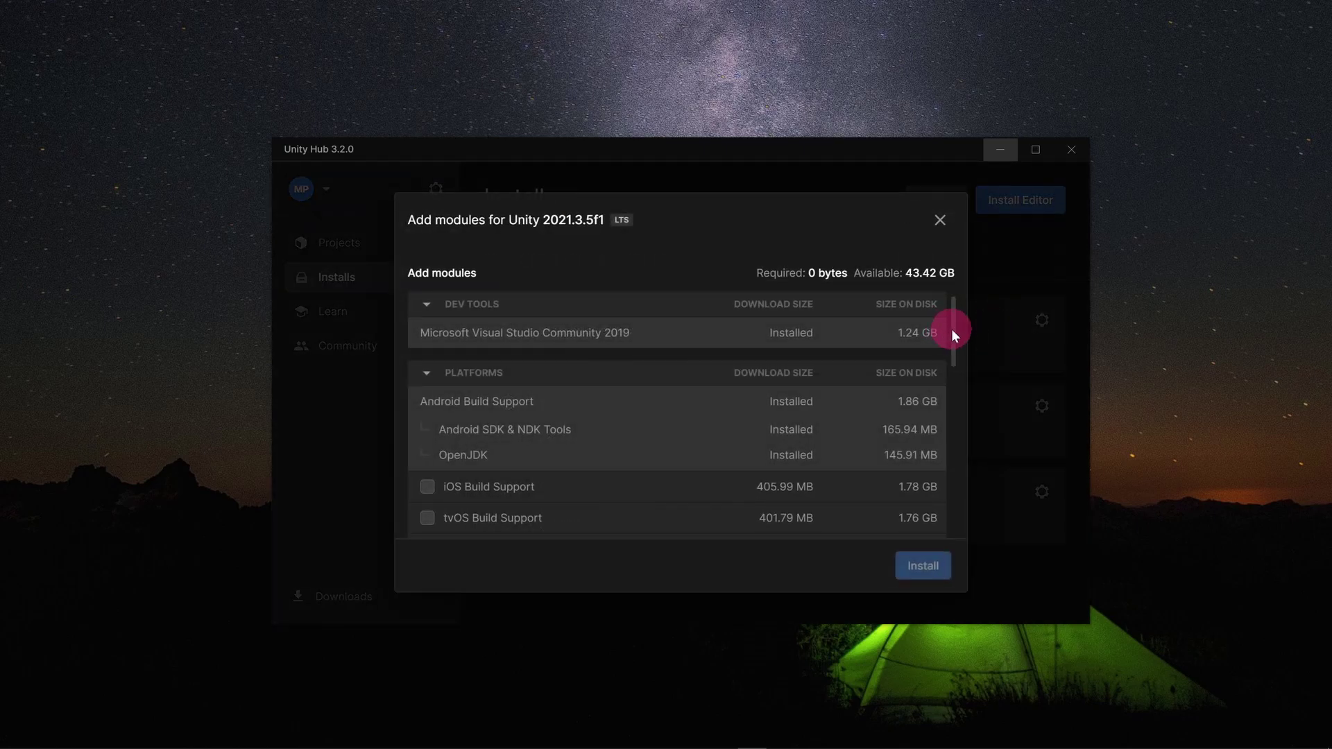
left_click_drag(951, 336, 951, 441)
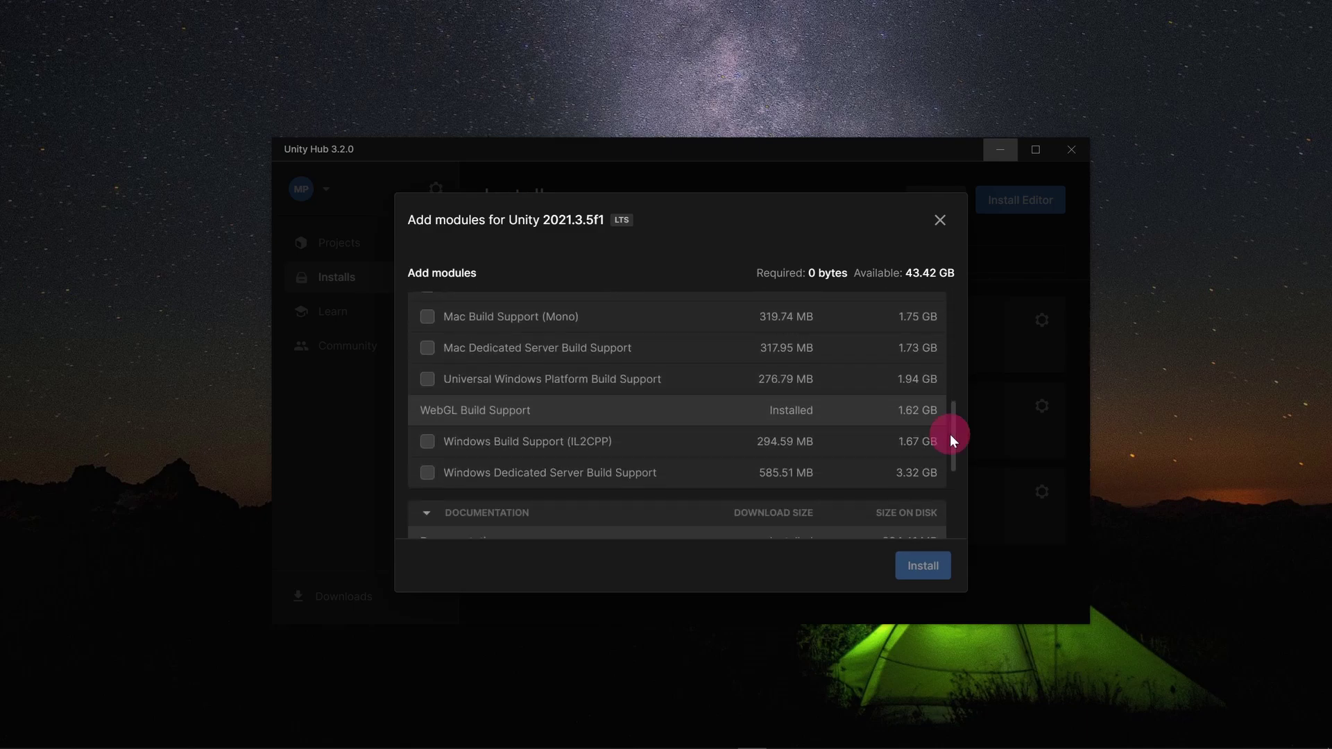
- Install the Windows Build Support (IL2CPP) module and reopen the OptimizeForQuest project
left_click(427, 442)
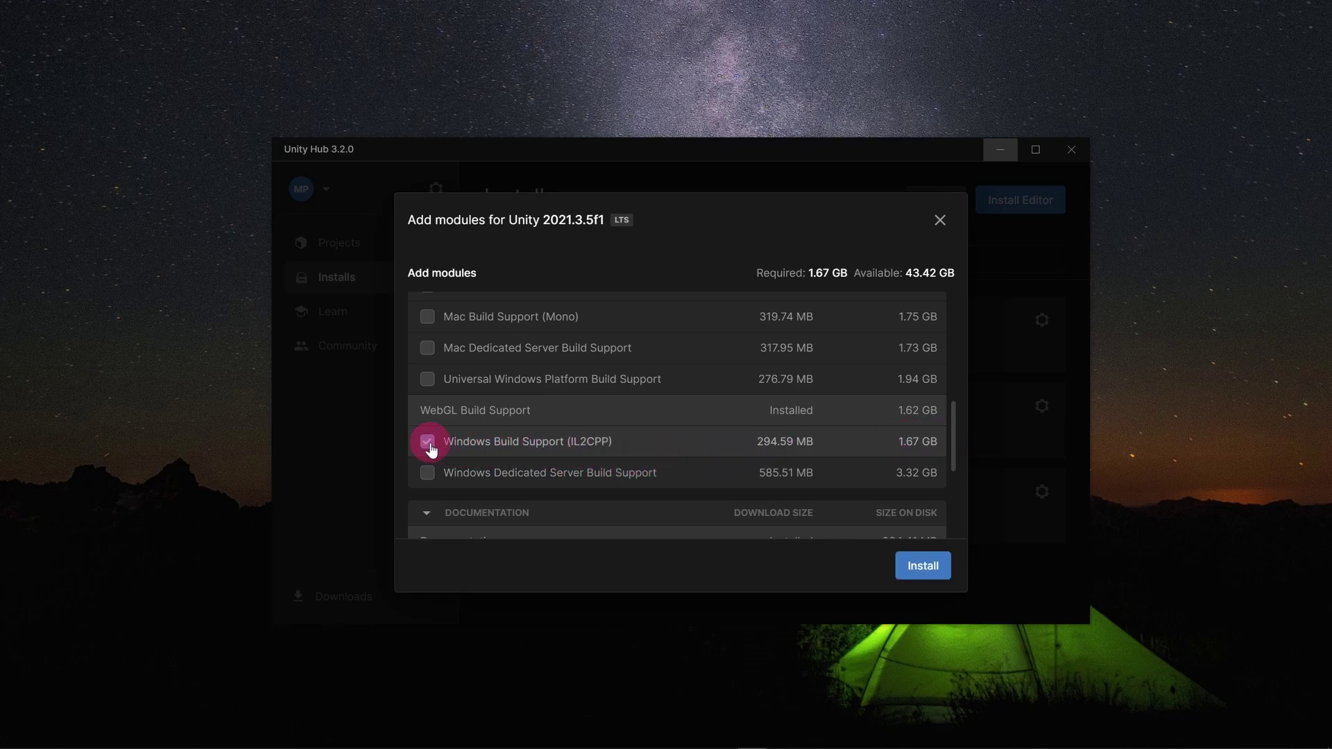
left_click(928, 567)
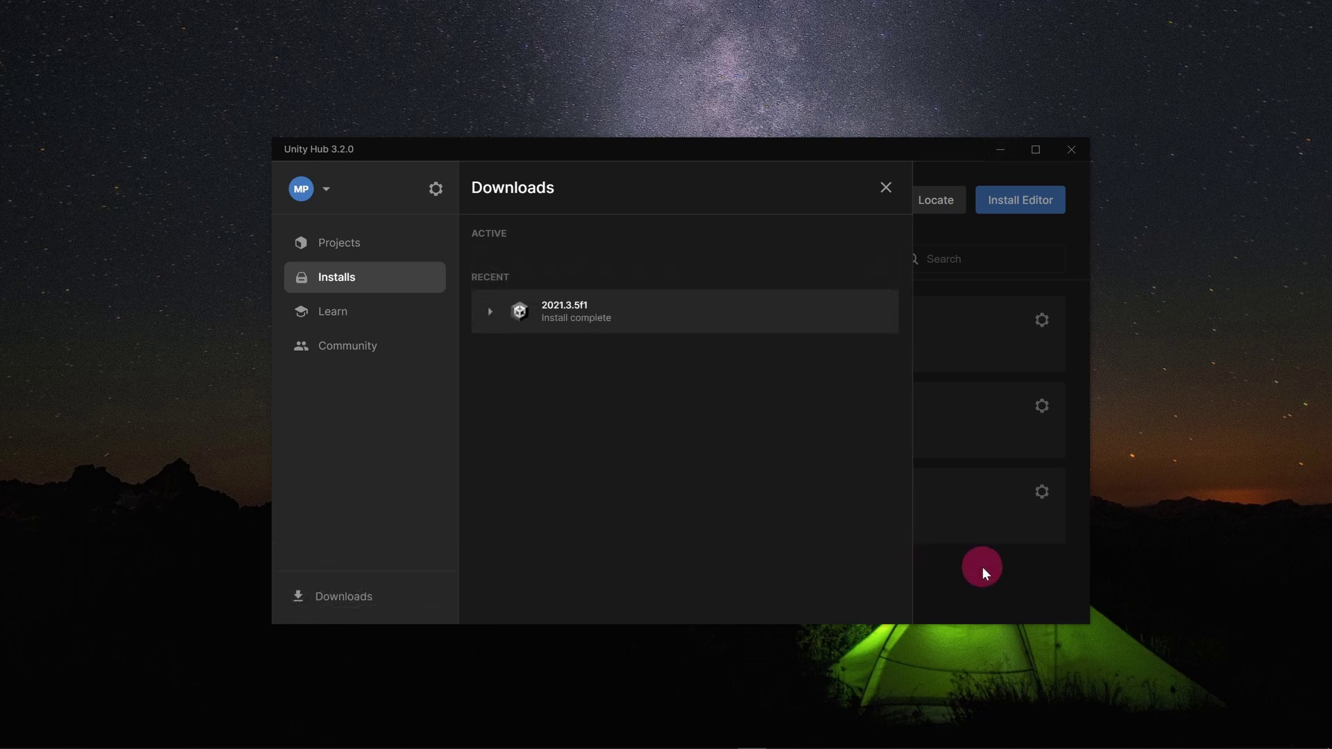
left_click(358, 250)
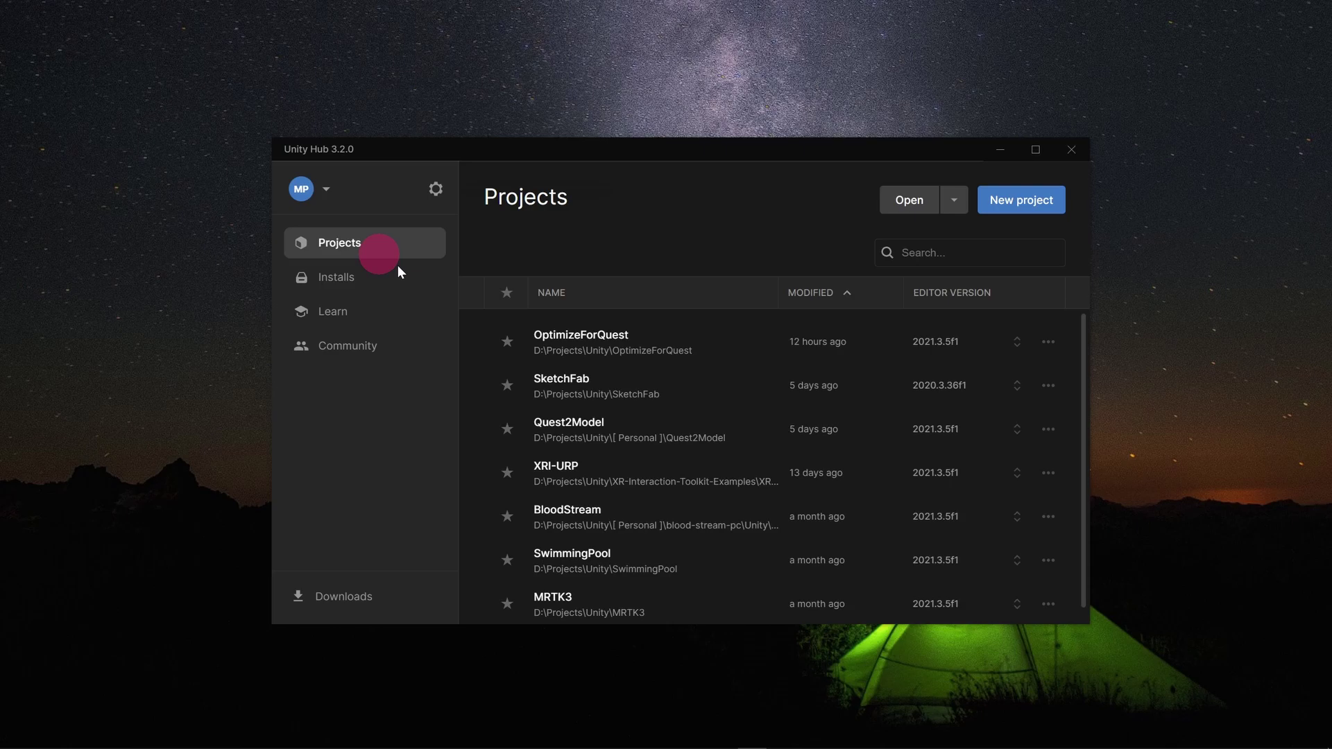
left_click(597, 351)
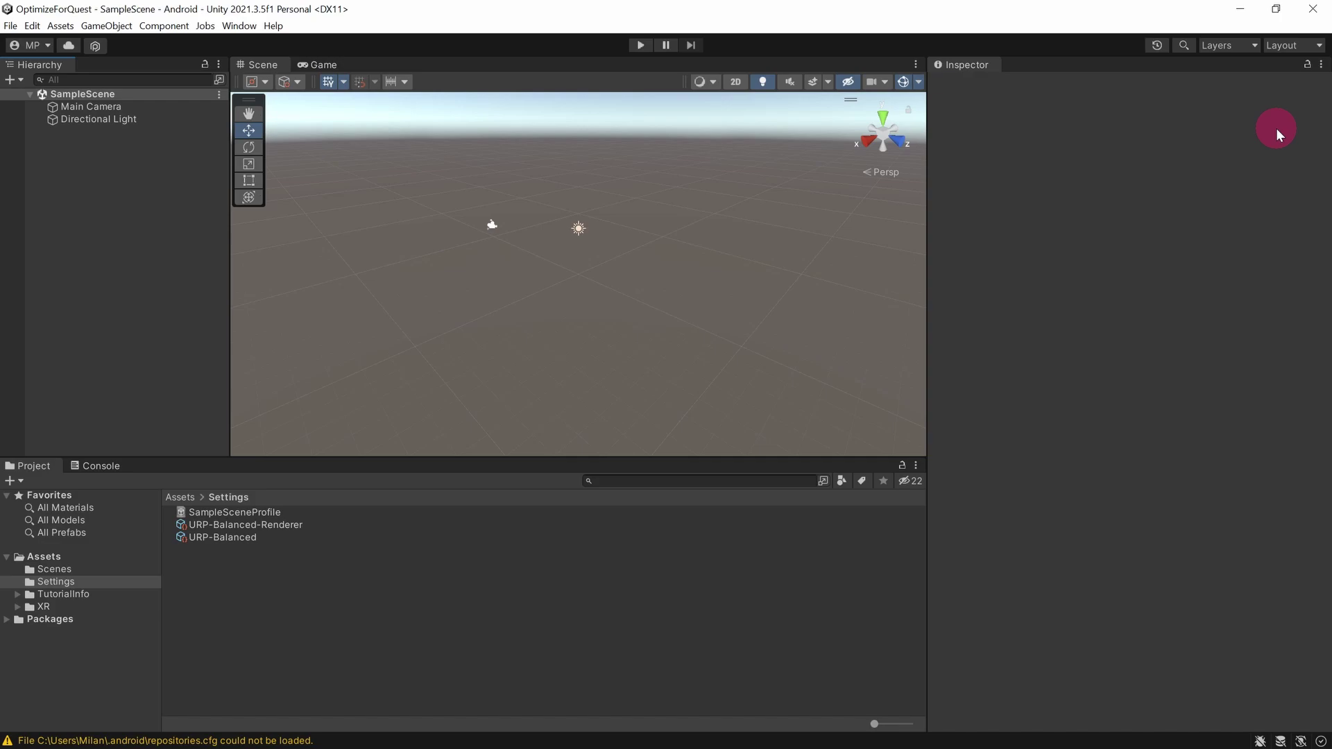
- Set the Android Player's scripting backend to IL2CPP
left_click(33, 26)
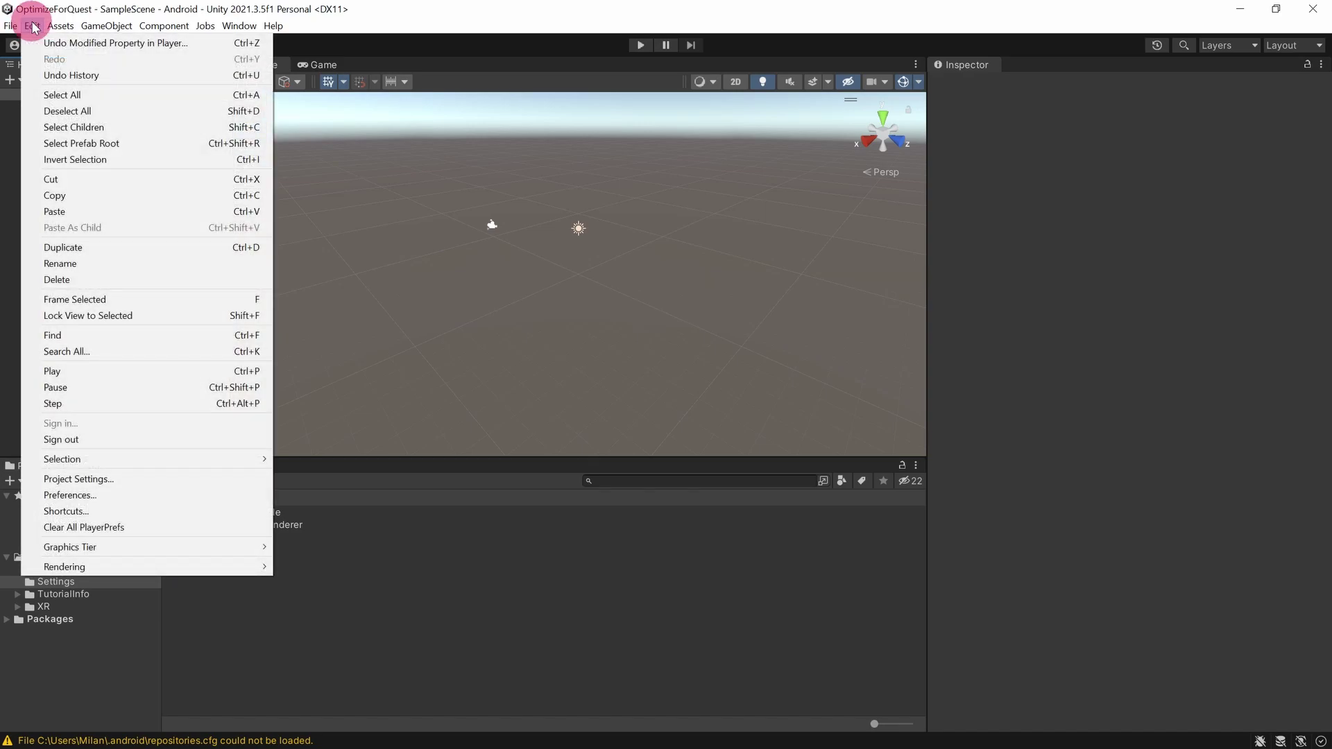
left_click(93, 484)
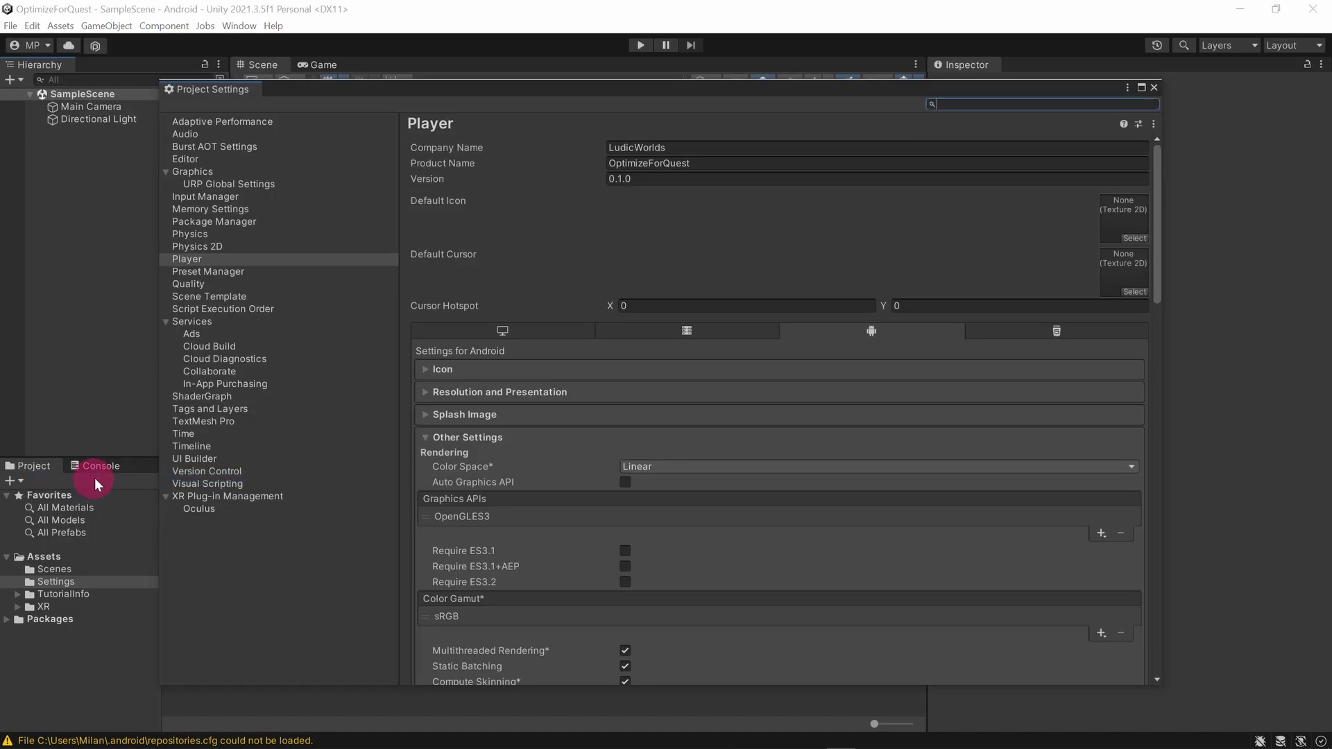
left_click(202, 259)
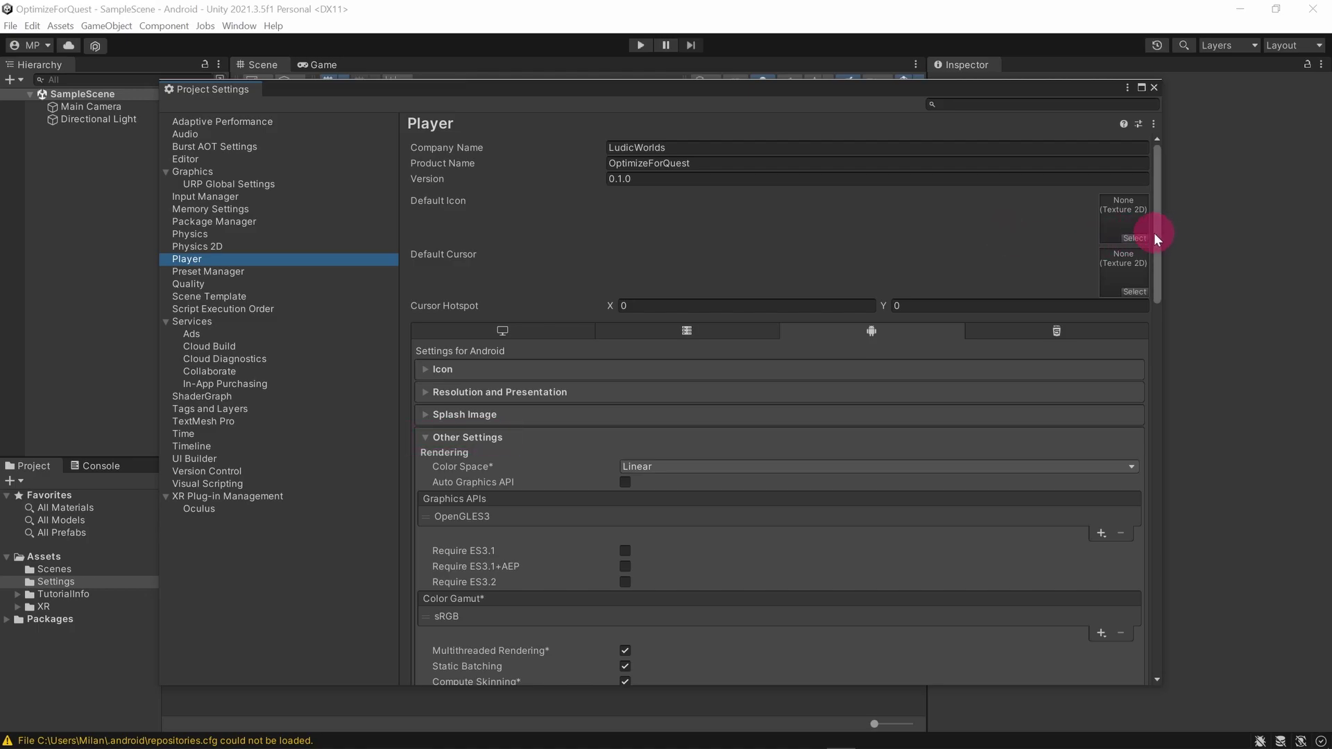
left_click_drag(1154, 232, 1126, 425)
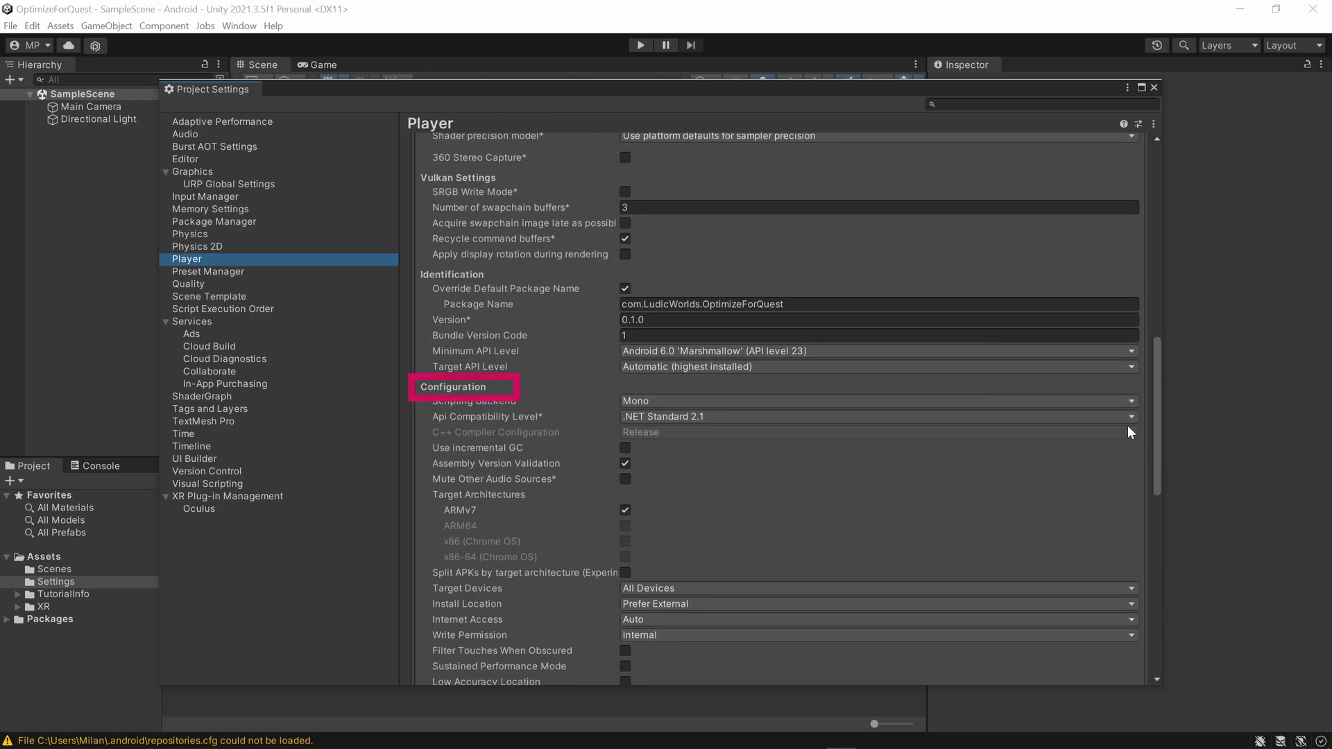
left_click(1125, 426)
left_click(676, 401)
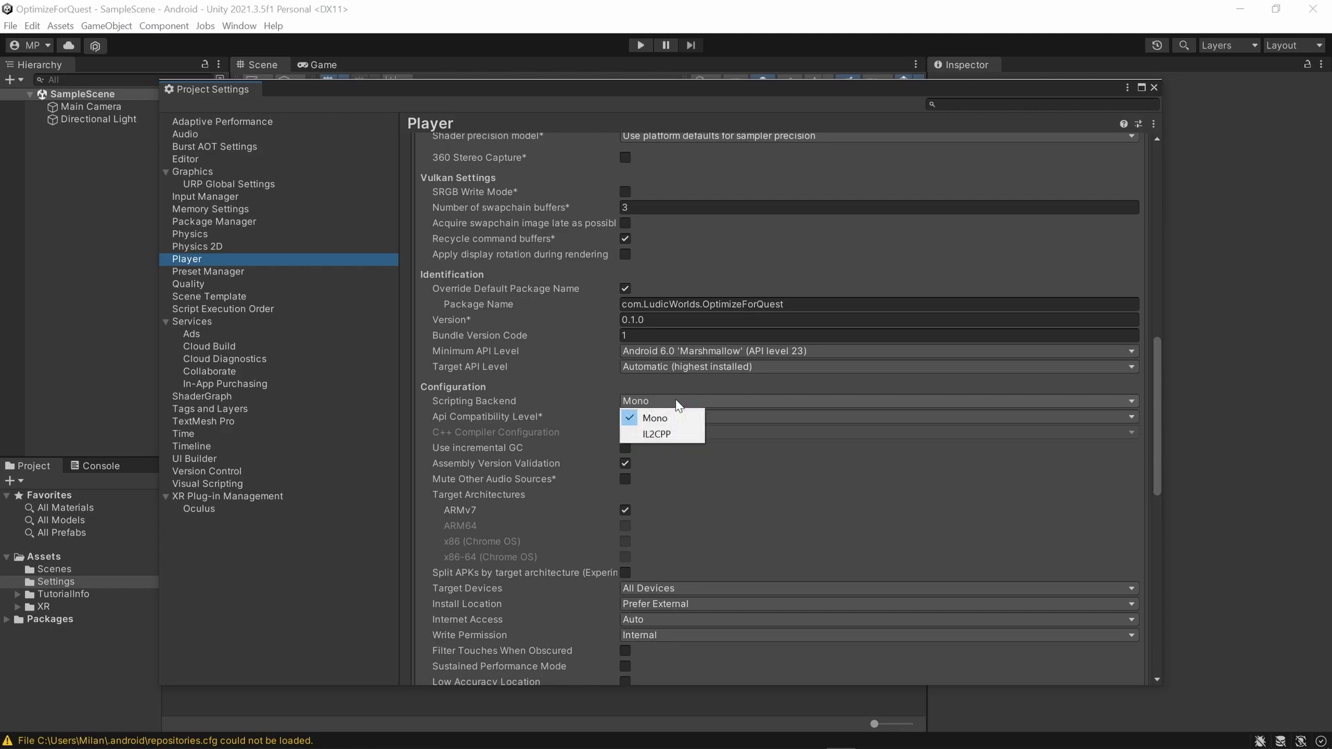
left_click(697, 434)
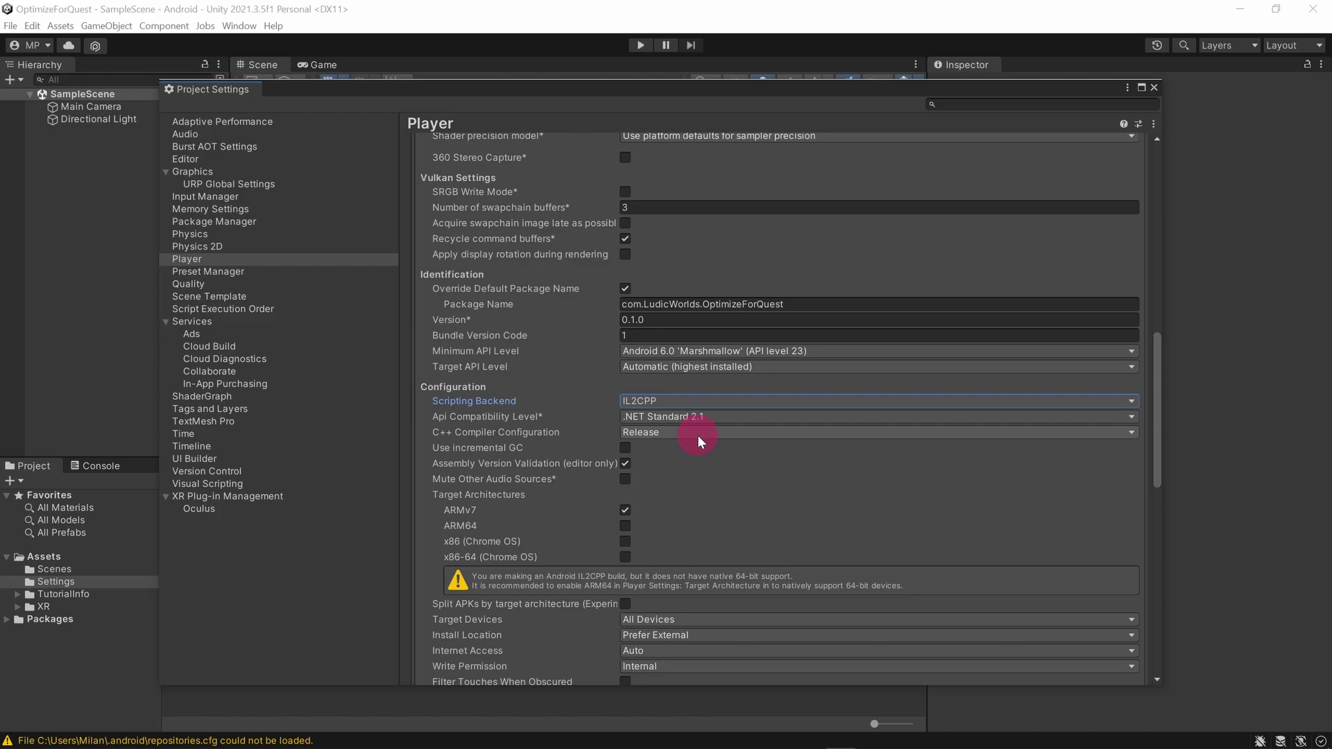
- Switch the target architecture from ARMv7 to ARM64 only
left_click(624, 510)
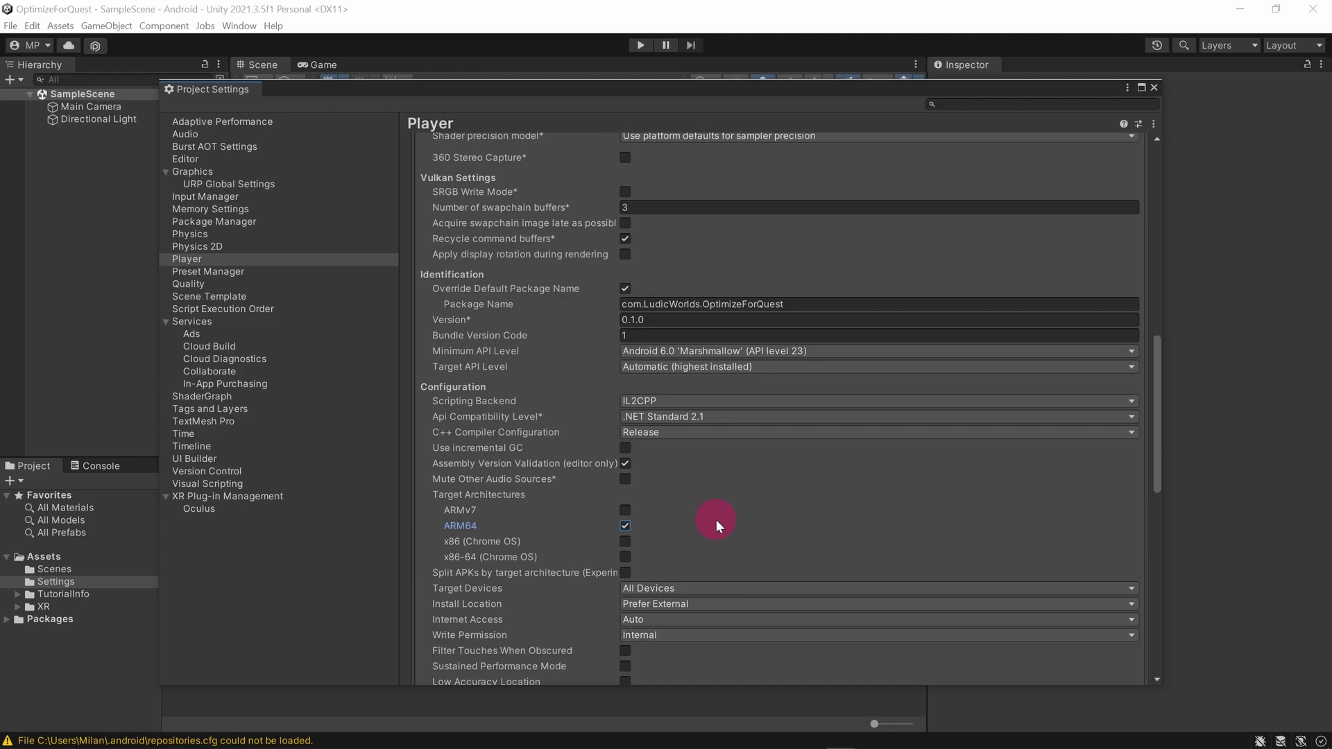
left_click_drag(1155, 477, 1111, 626)
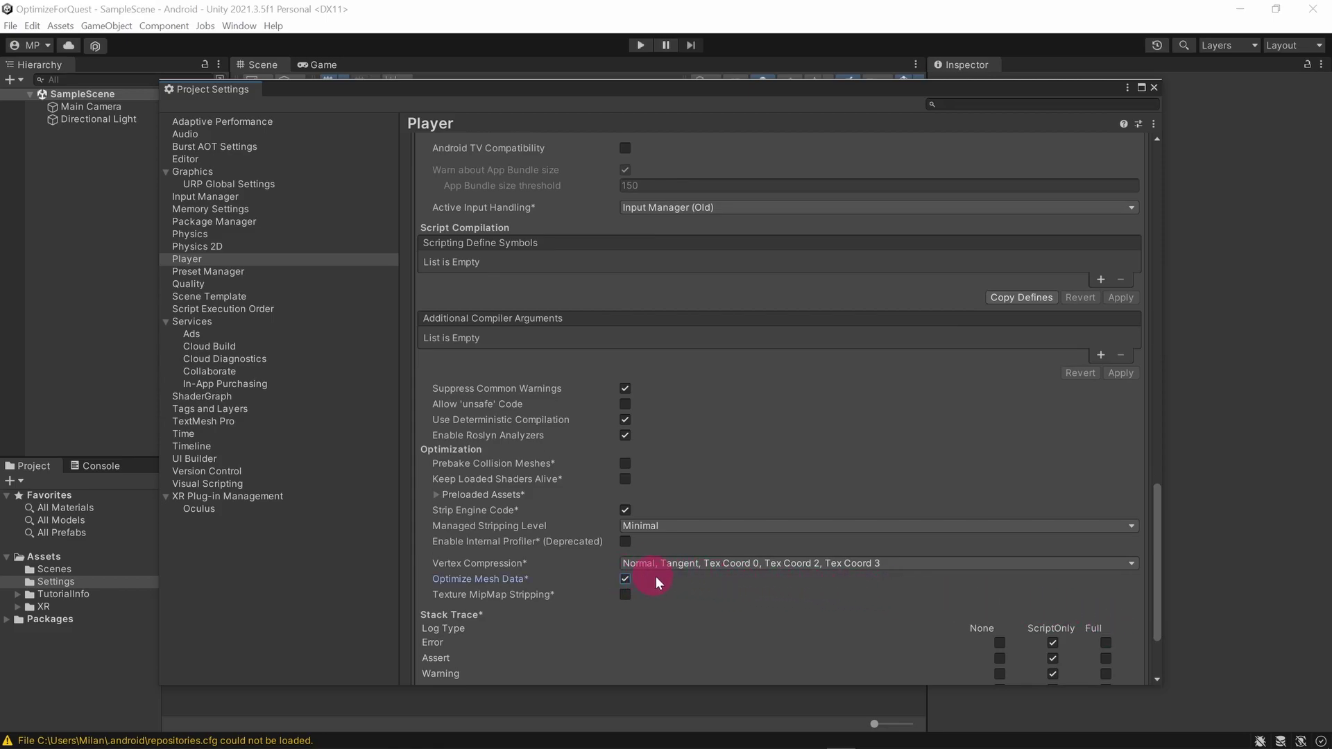
left_click(715, 564)
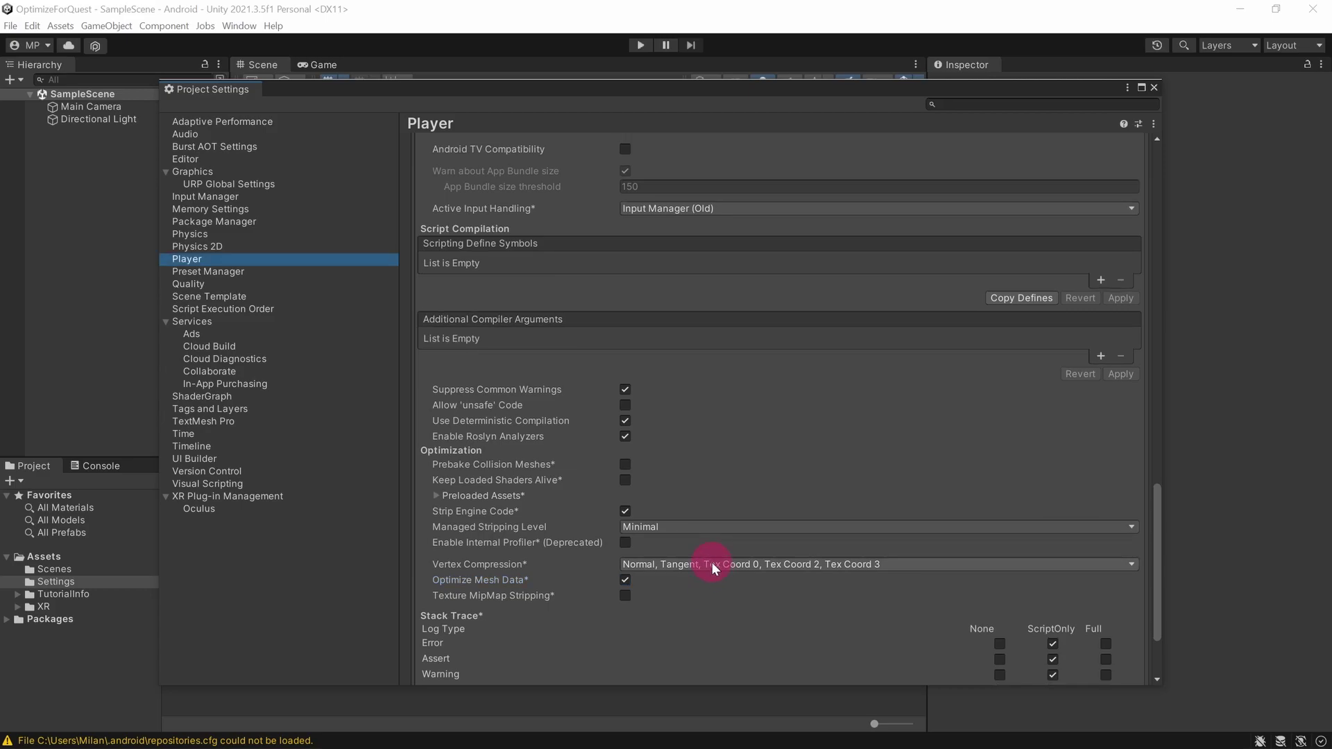
- Enable Low Overhead Mode (GLES) in the Android settings of XR Plug-in Management > Oculus
left_click(301, 496)
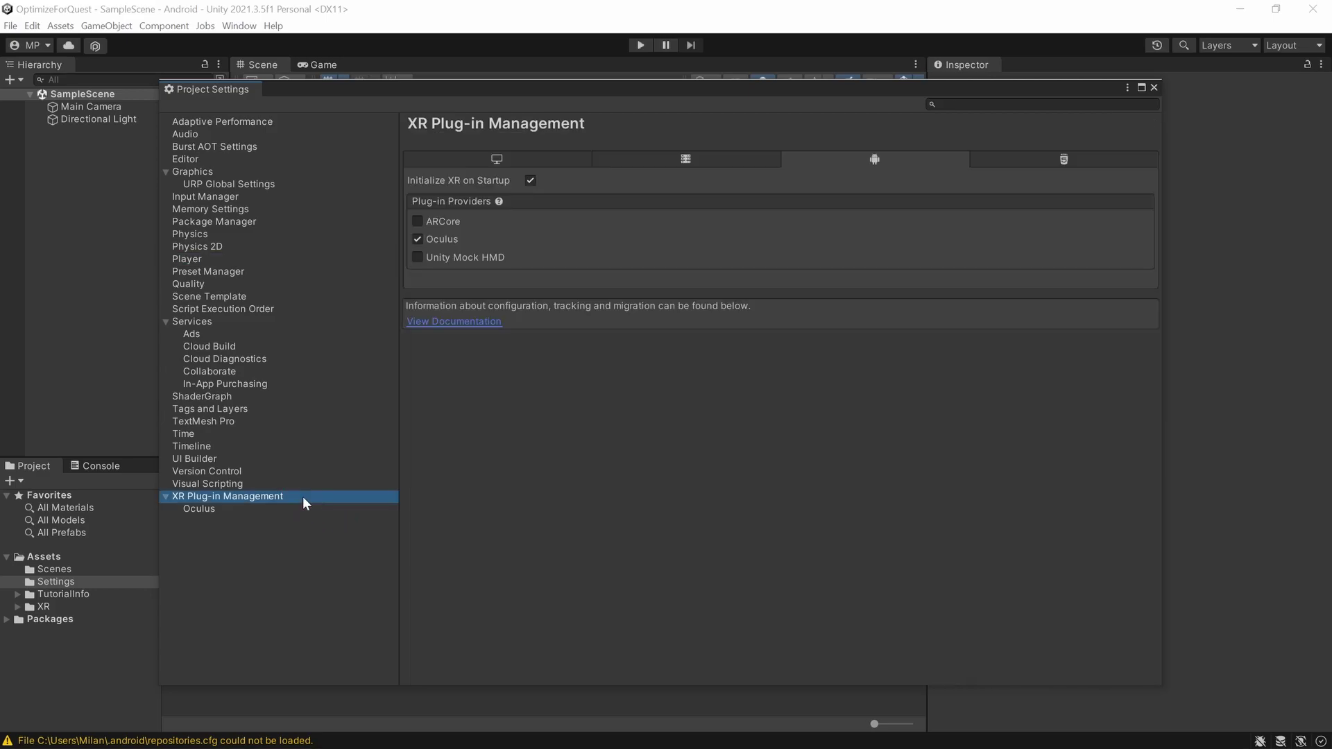
left_click(236, 512)
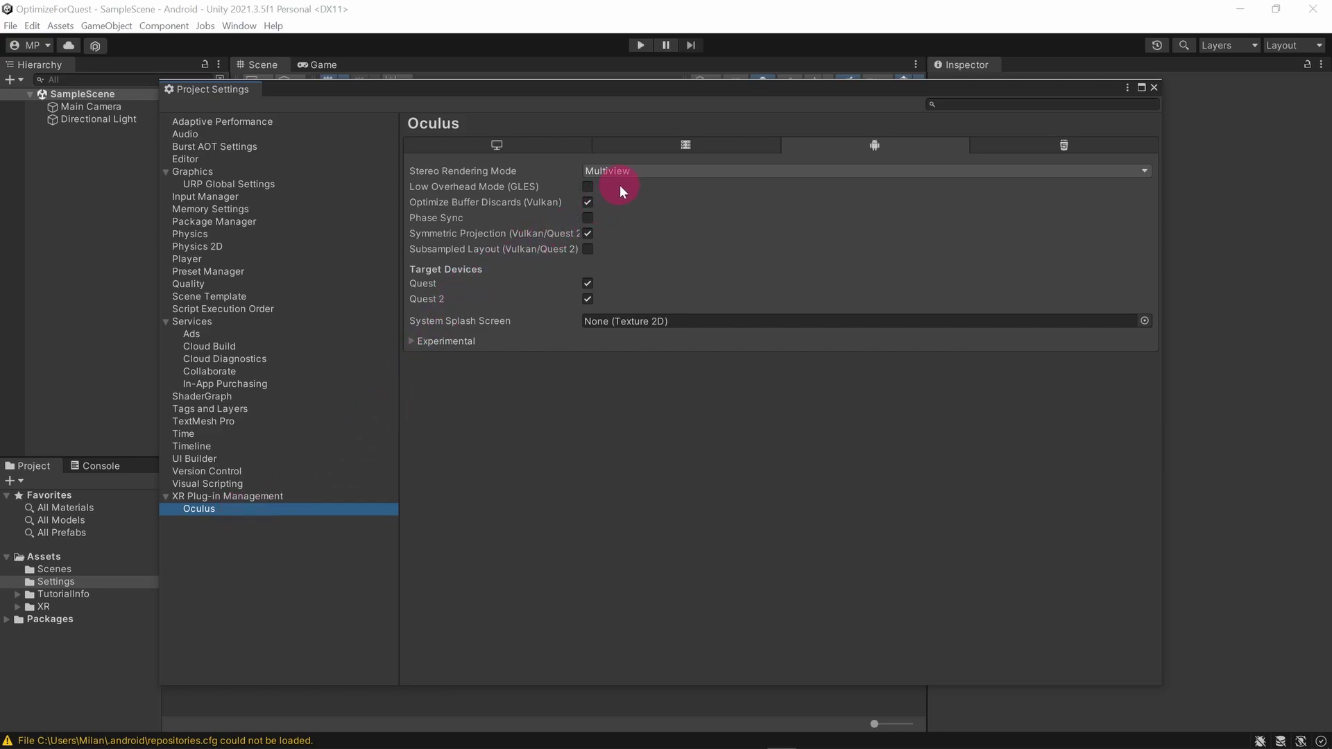
left_click(588, 188)
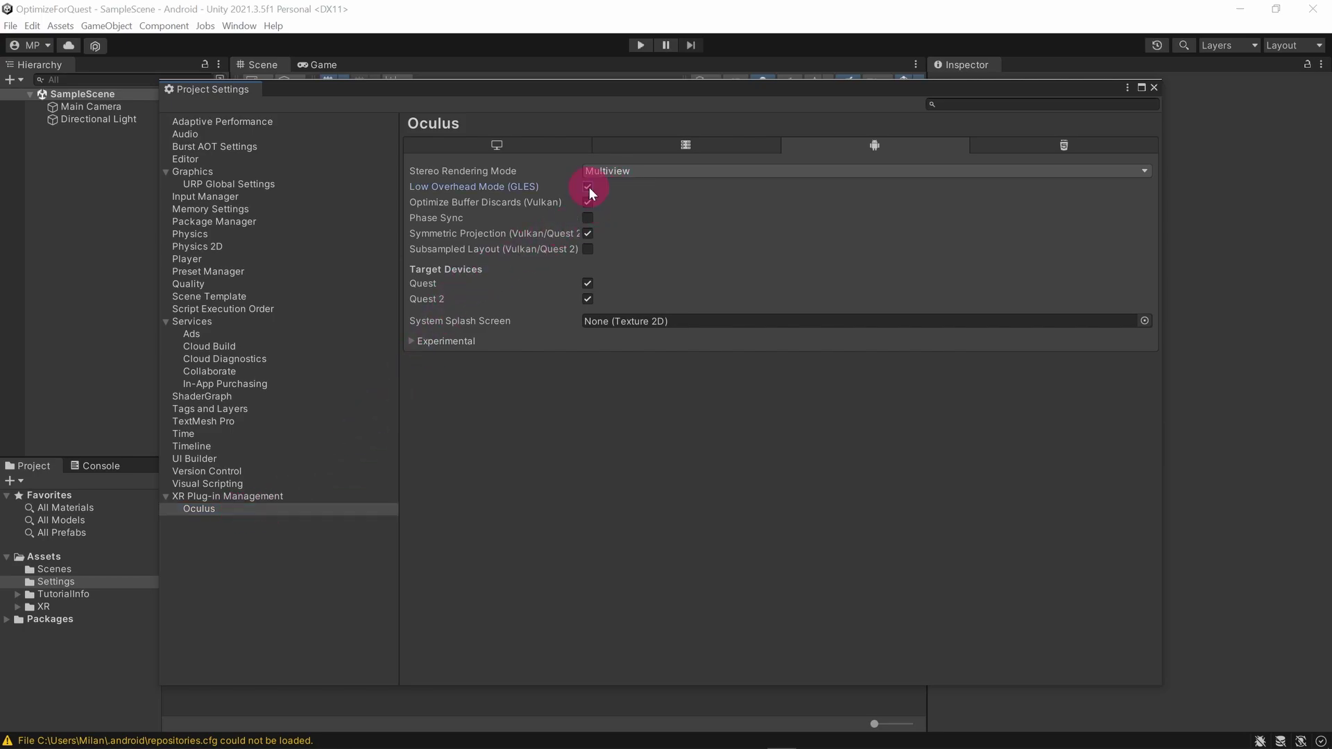